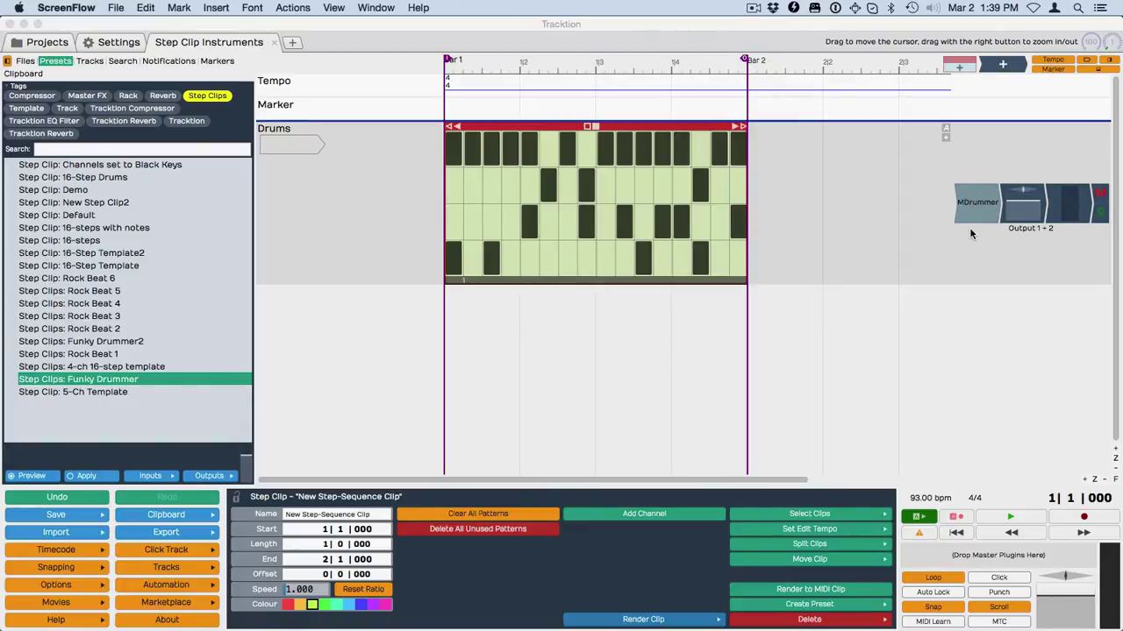
Play back the Funky Drummer step pattern, then show MDrummer's VST3 settings on the Drums track.
click(531, 343)
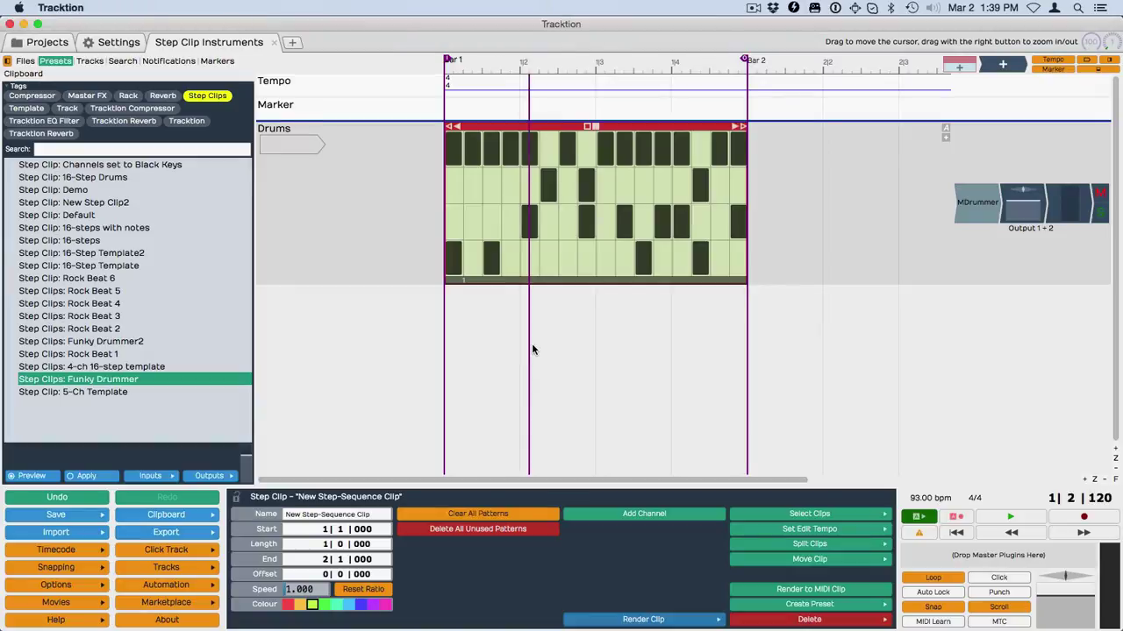
key(space)
key(space)
key(space)
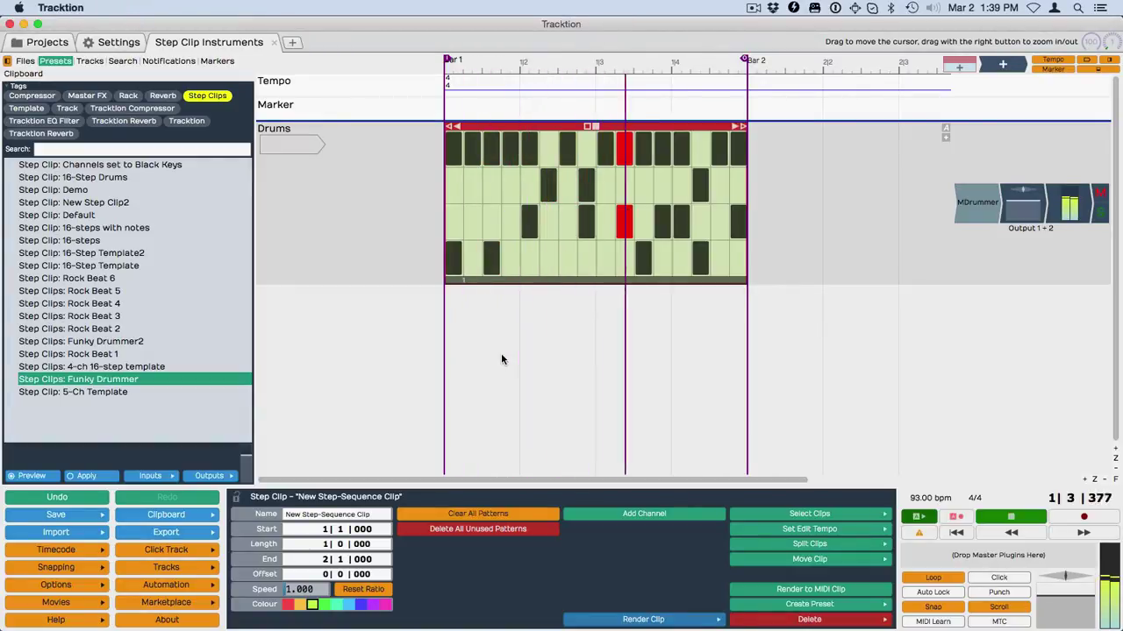
key(space)
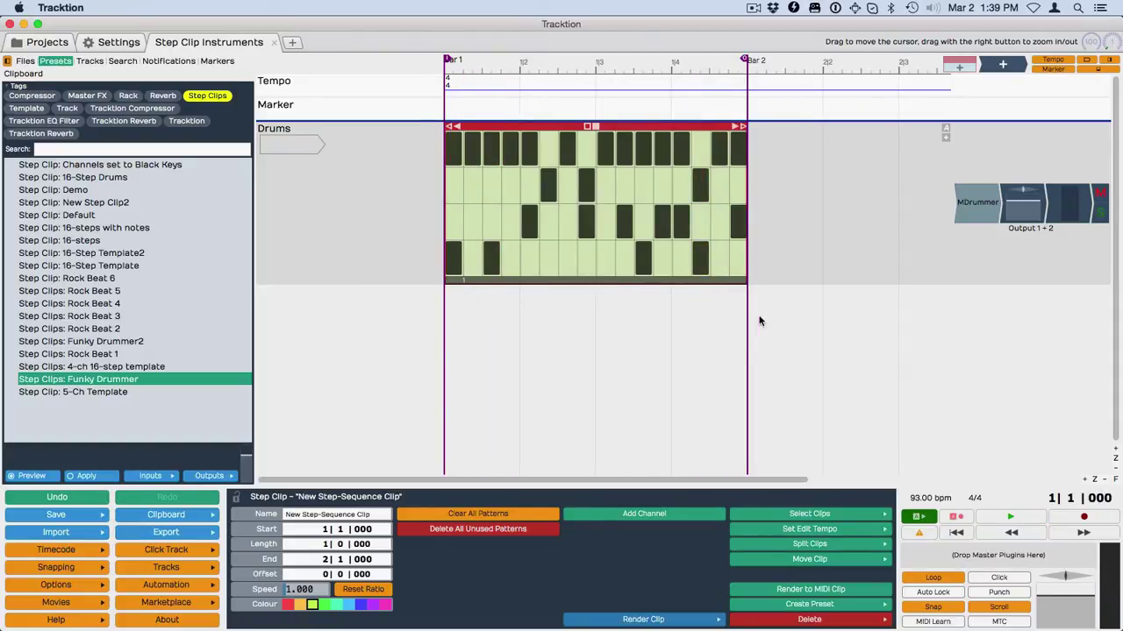
click(969, 208)
double_click(976, 203)
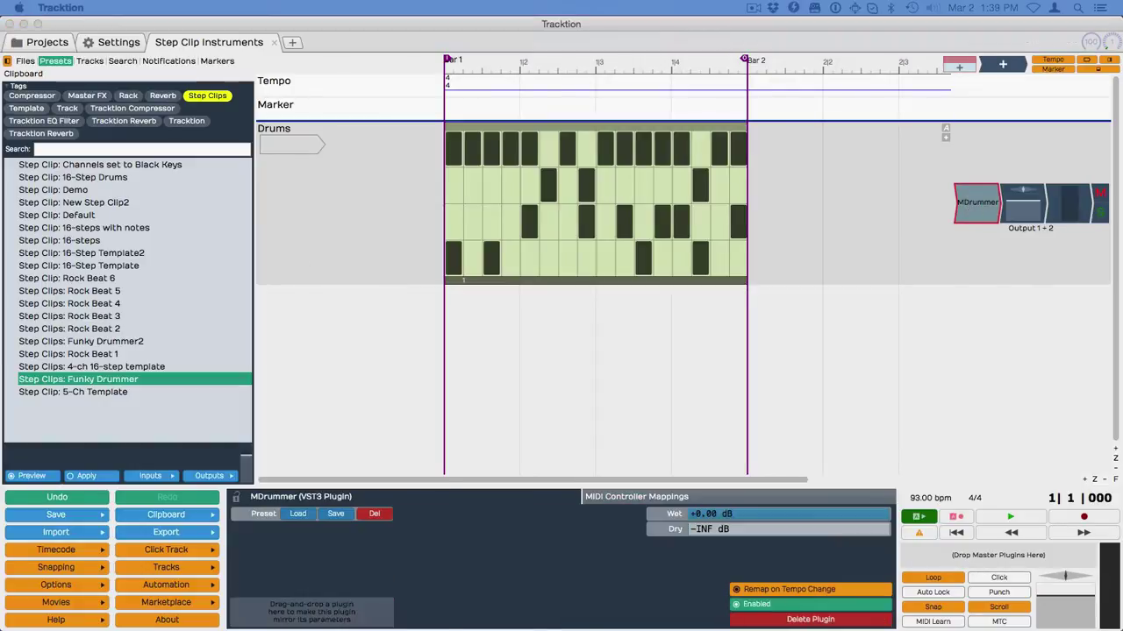
drag(573, 111, 585, 74)
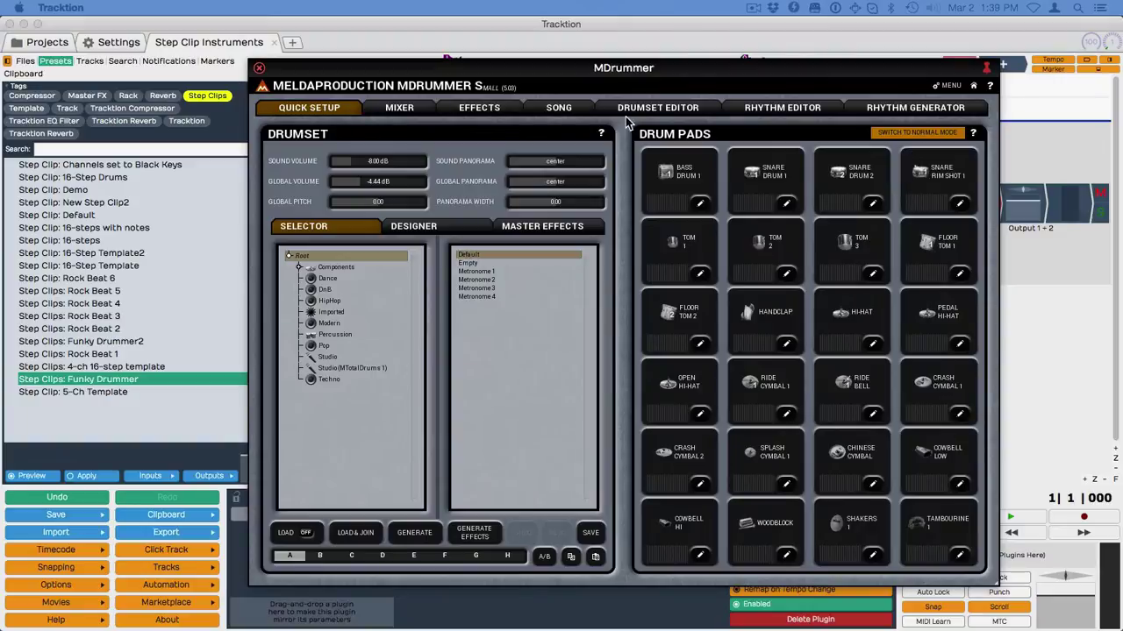
click(928, 136)
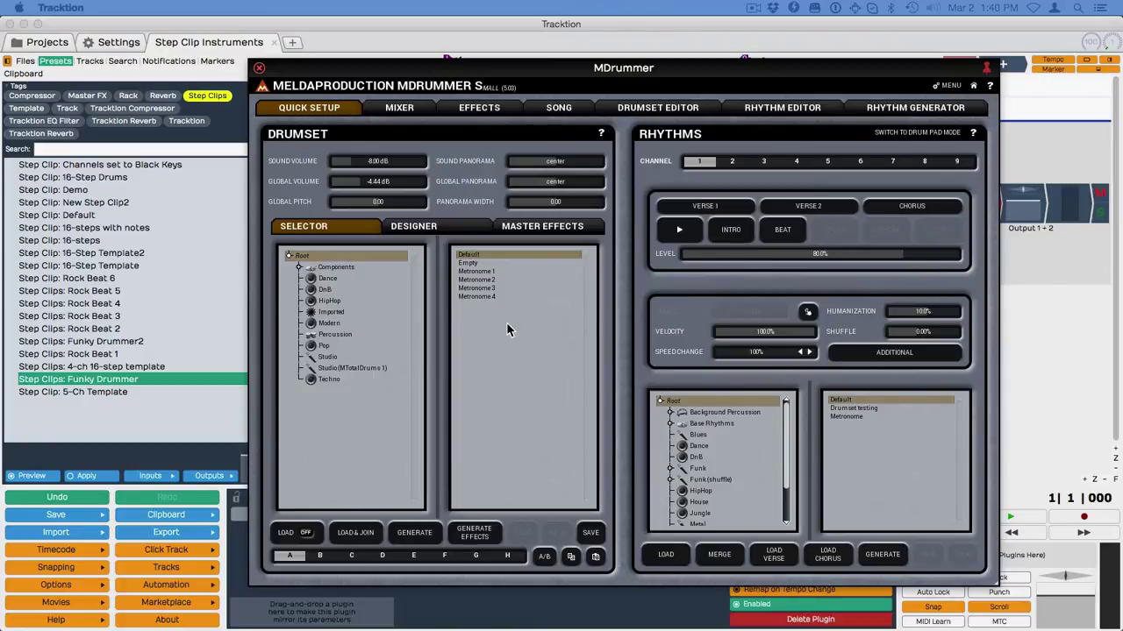
click(907, 133)
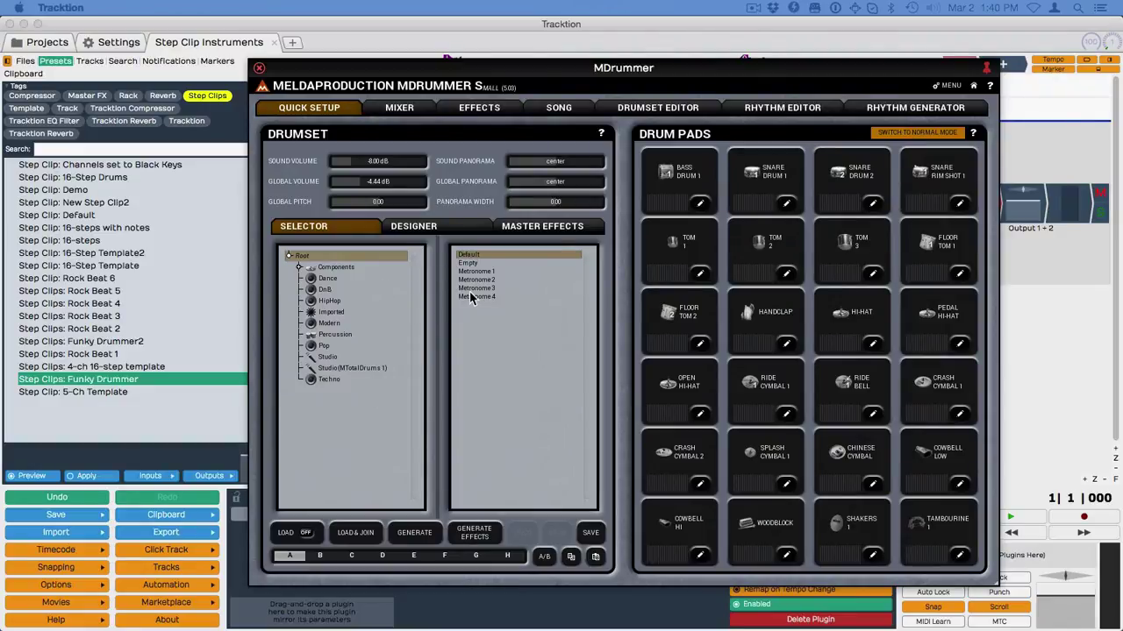
key(super+w)
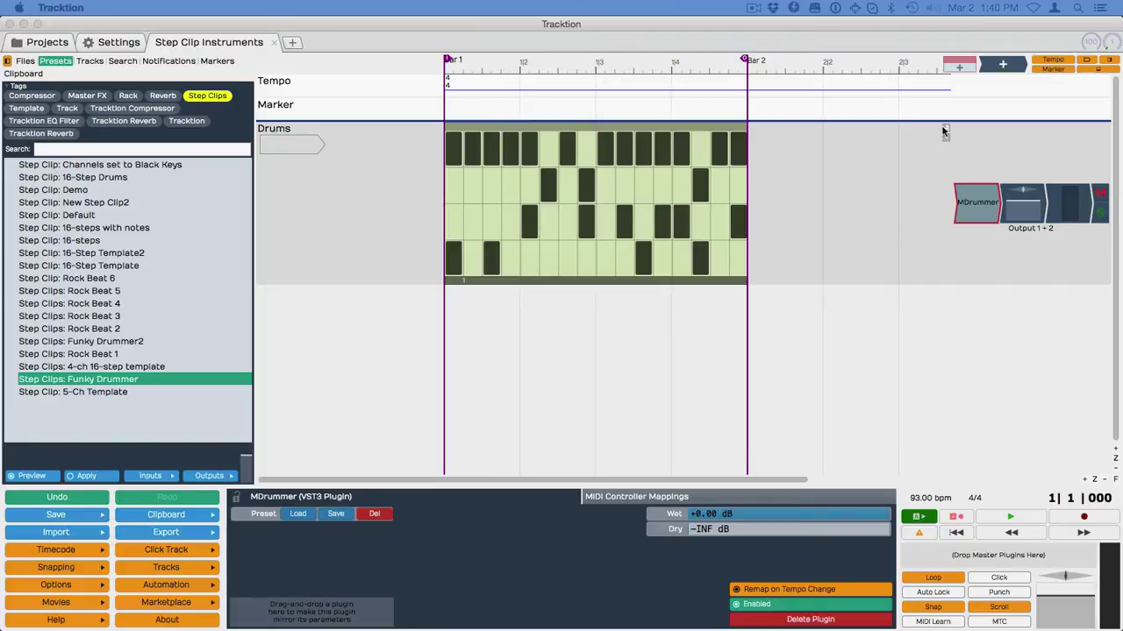
Add a Tracktion Sampler (synth) after MDrummer on the Drums track and show its editor.
drag(1002, 69, 1000, 188)
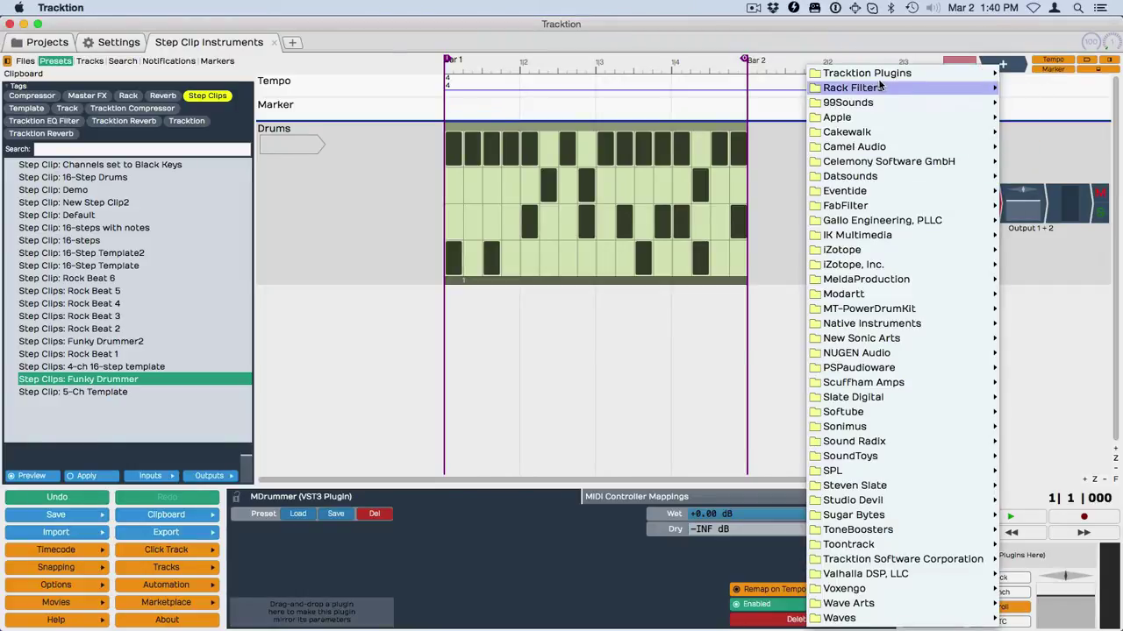
mouse_move(881, 74)
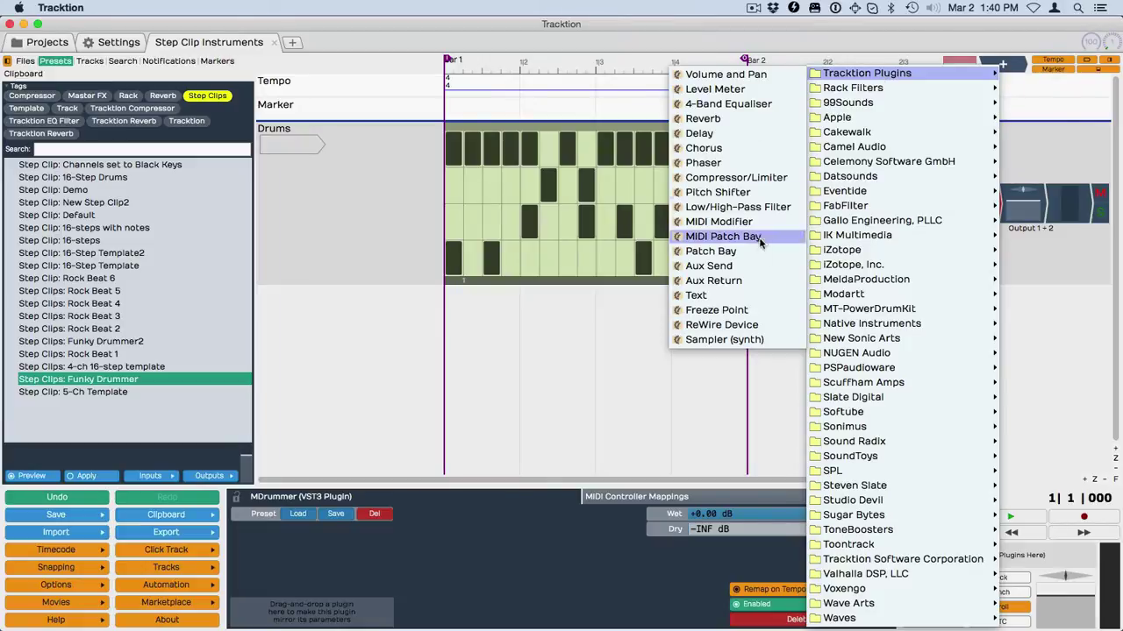
click(739, 340)
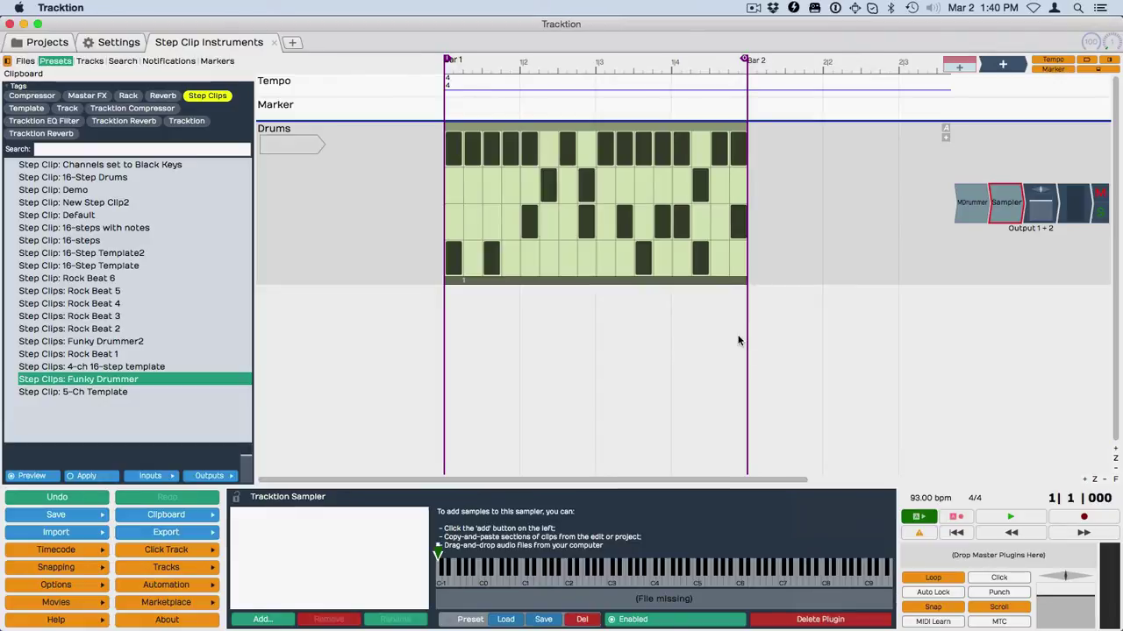
scroll(823, 321, down, 2)
click(968, 210)
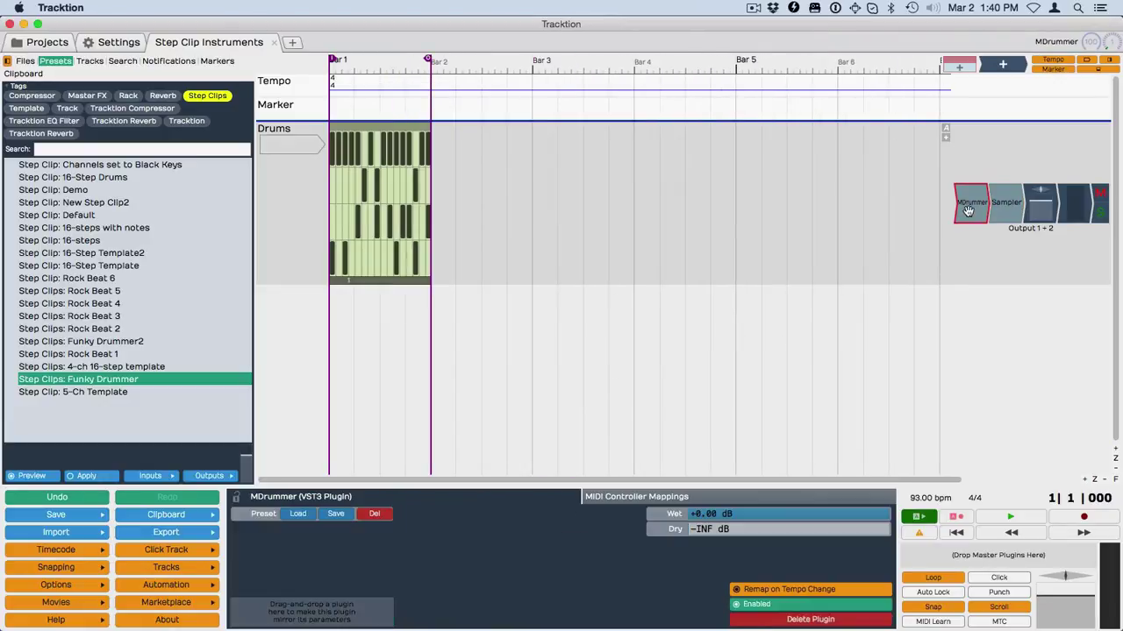
click(1009, 217)
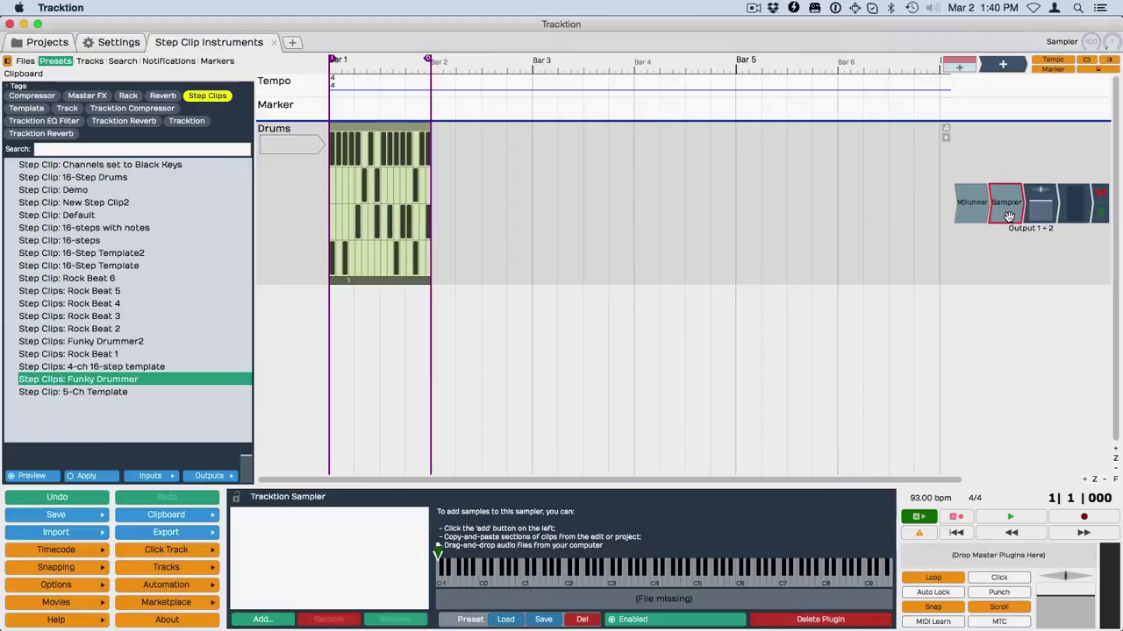
Load HK CP 808 909 08.wav from HK Claps > CP 808 and 909 into the Sampler.
click(260, 619)
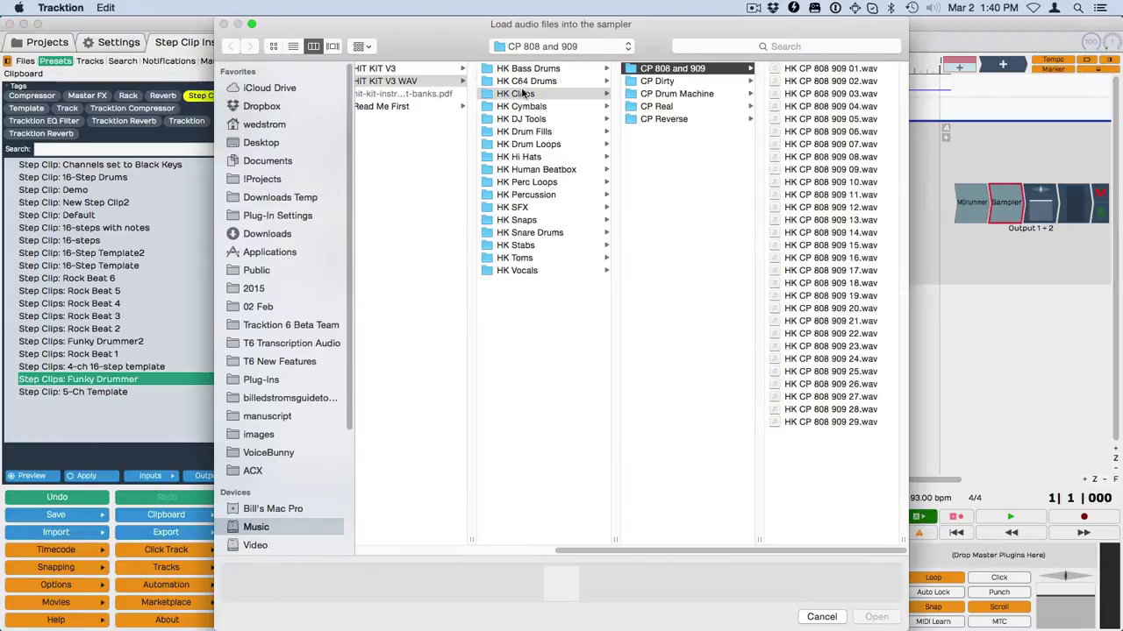
click(789, 156)
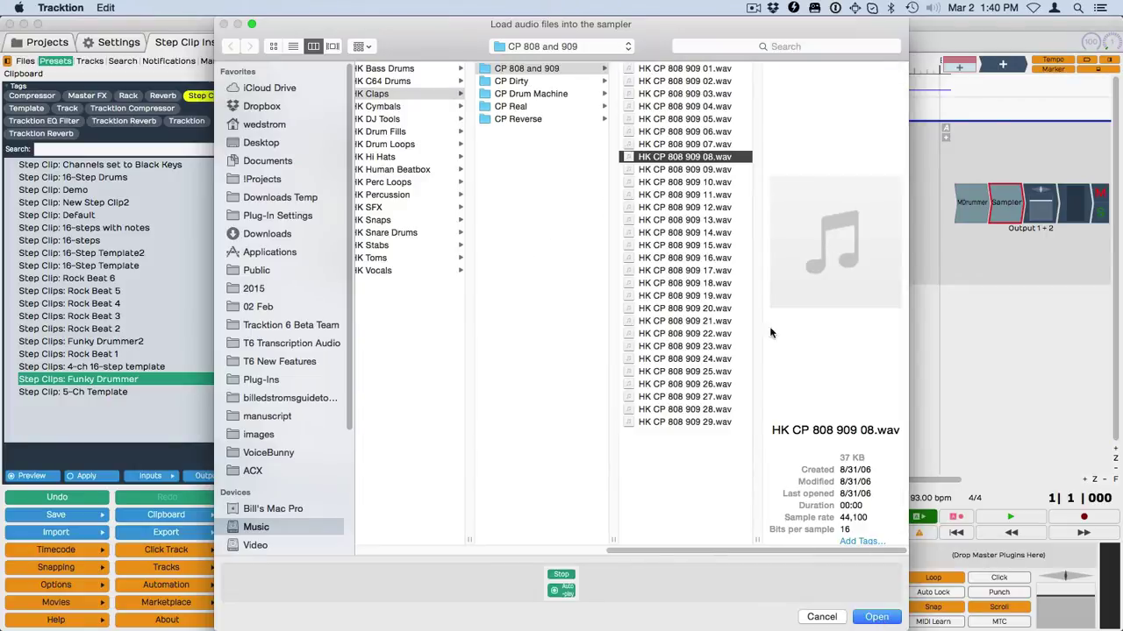
click(700, 143)
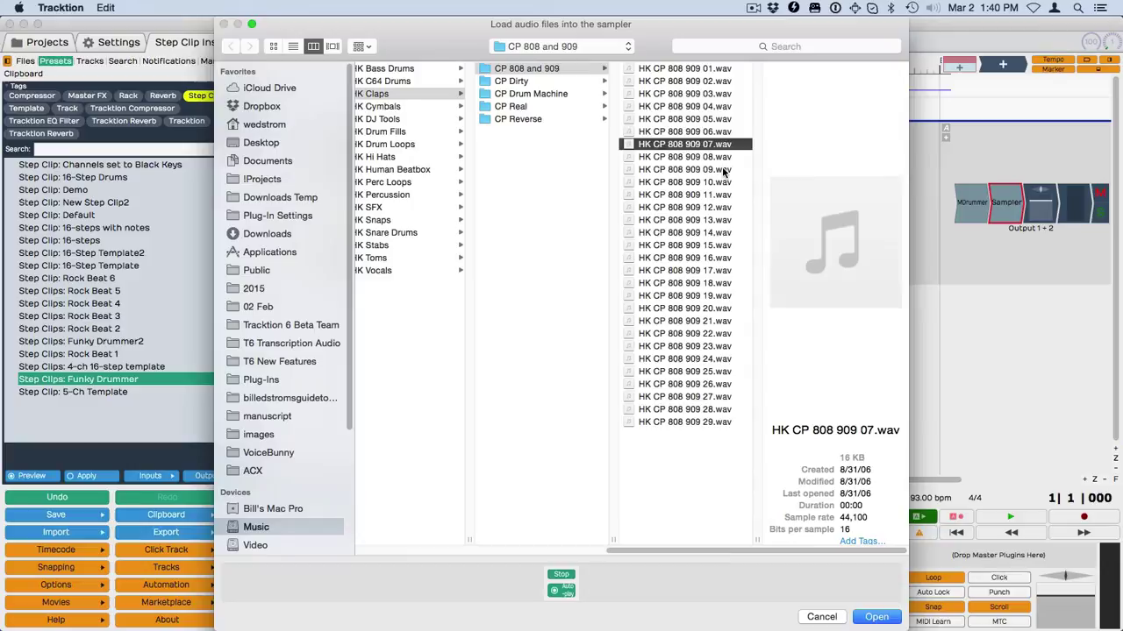
click(711, 158)
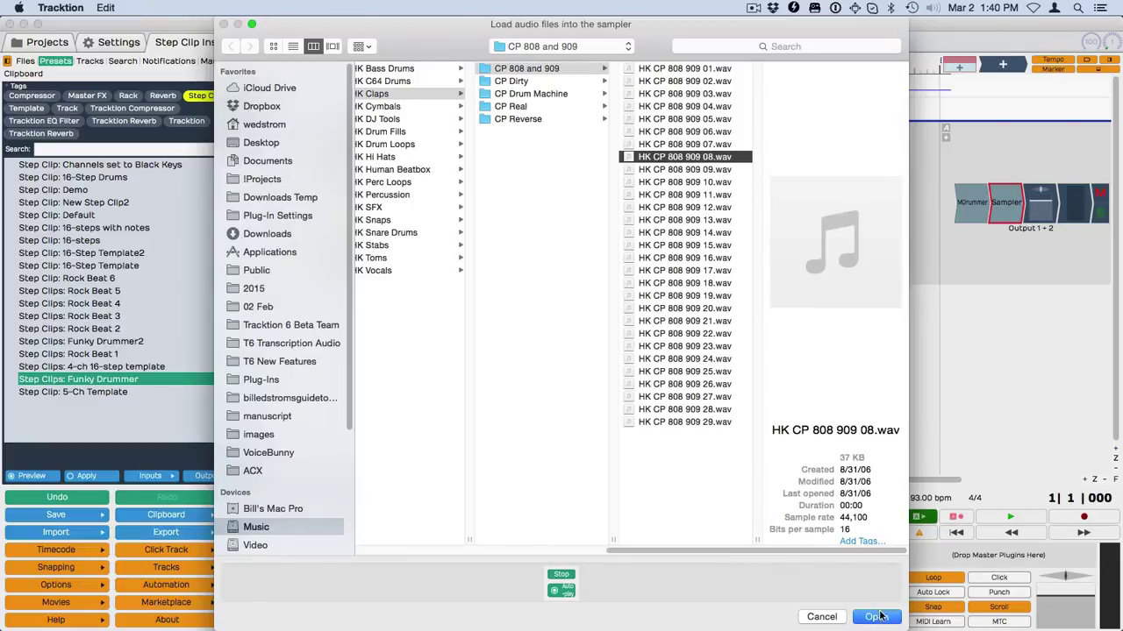
click(876, 616)
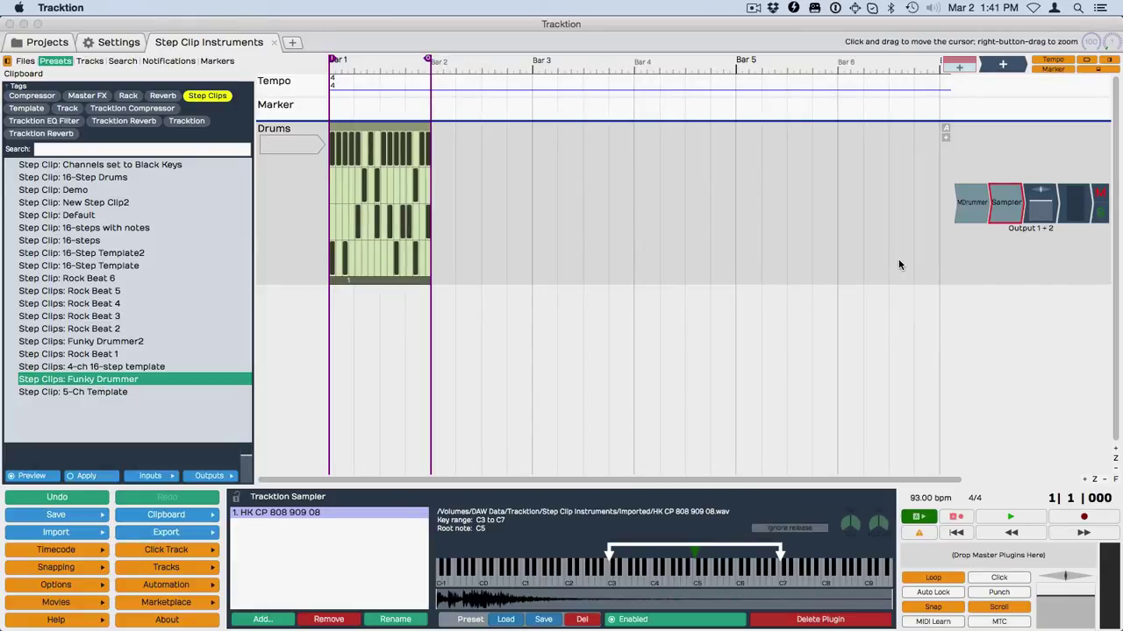
Return to the song start and show MDrummer's settings beside the HH, Open HH, Snare and Kick rows.
scroll(511, 324, up, 3)
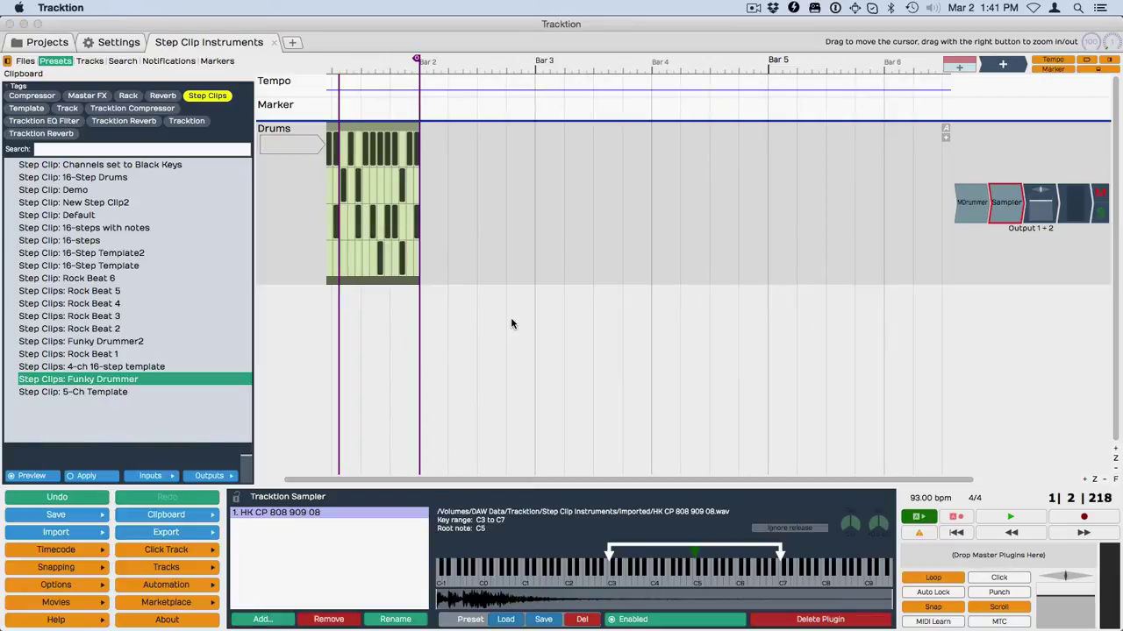
key(Home)
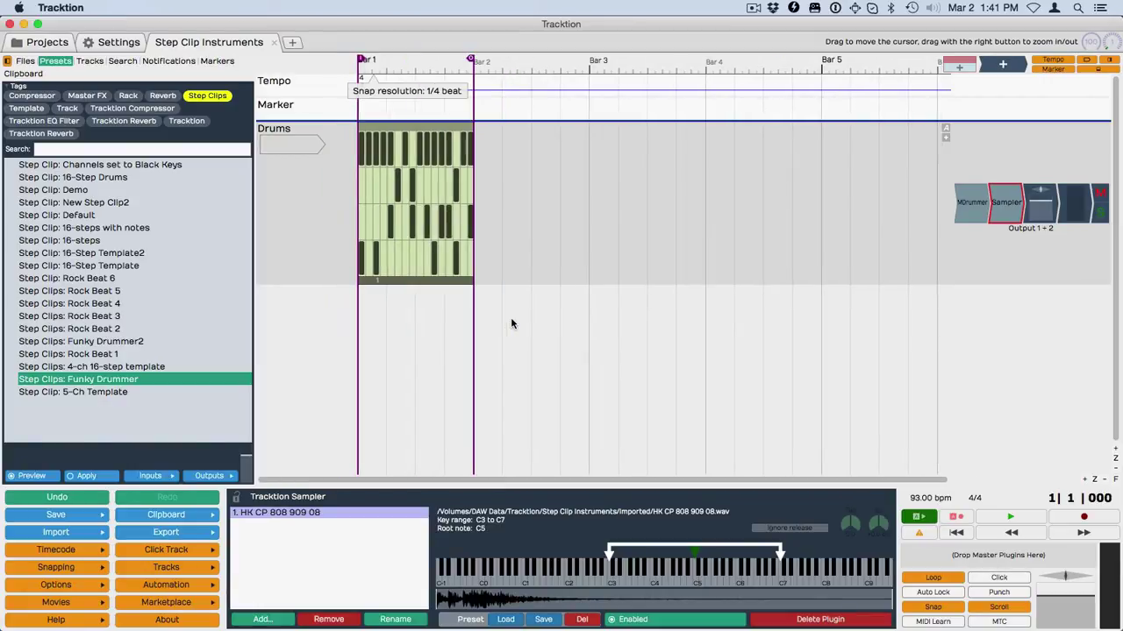
click(965, 212)
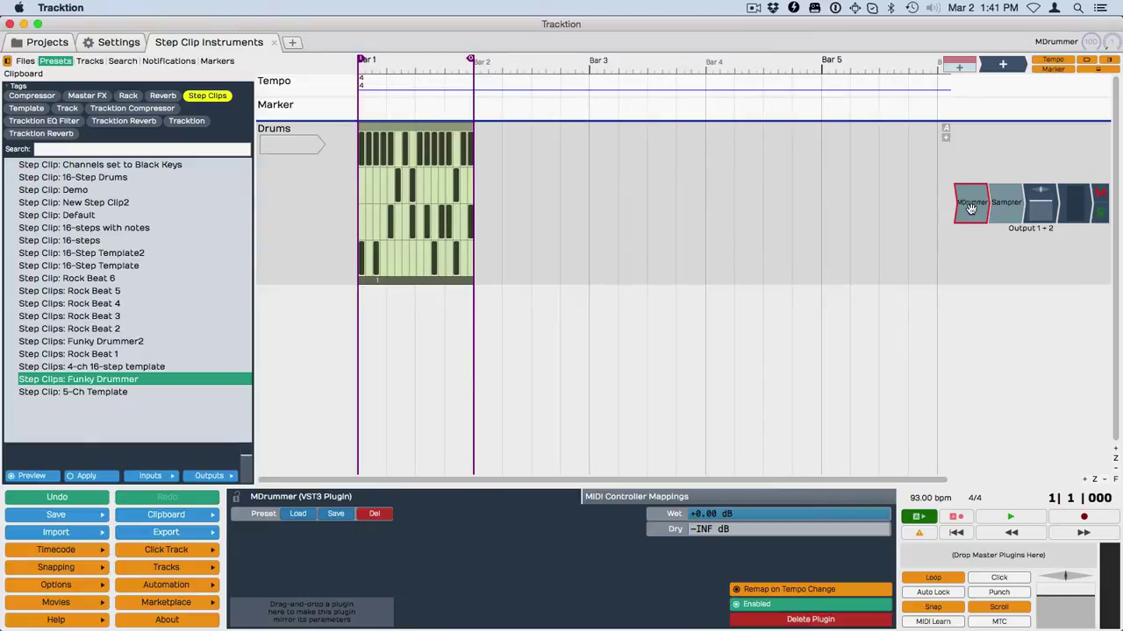
mouse_move(412, 149)
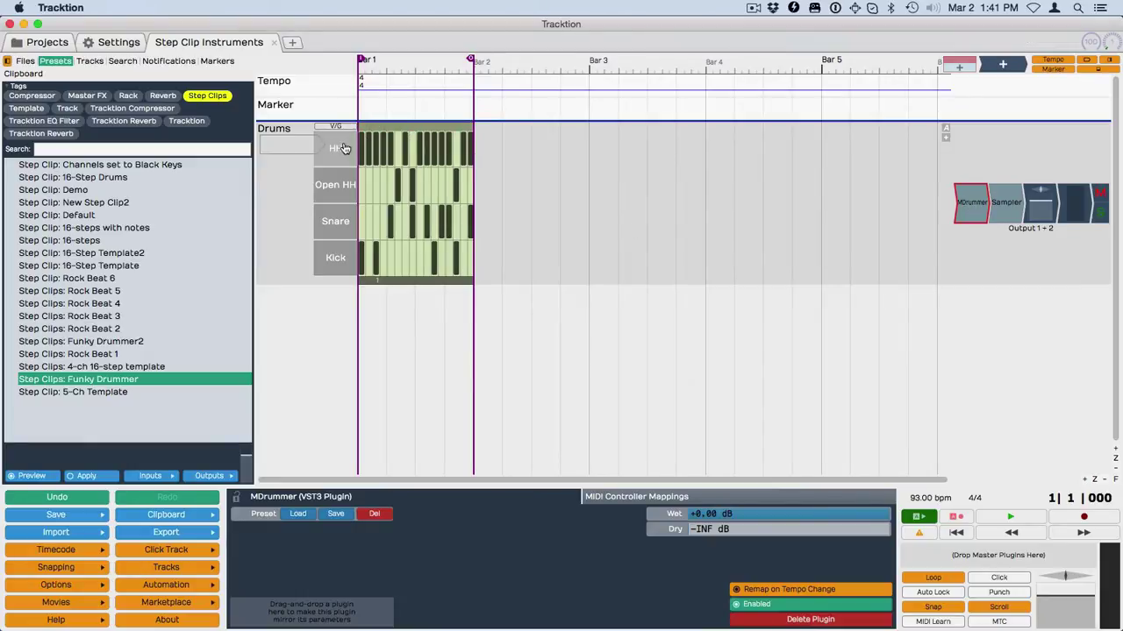
Route the Kick and Snare step channels to MDrummer.
click(323, 266)
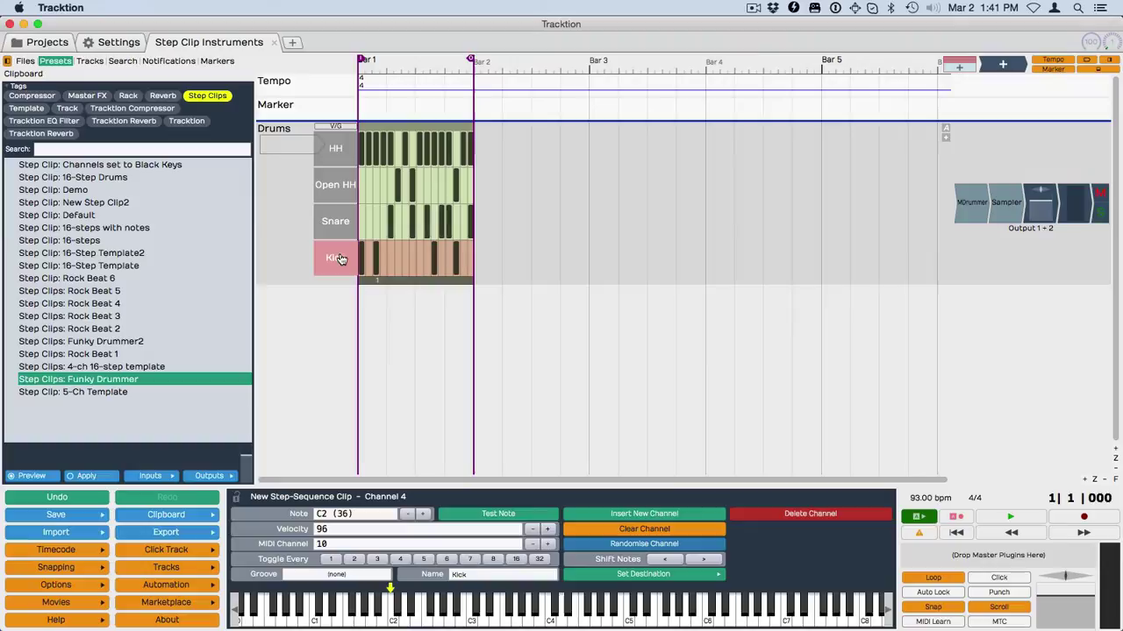
click(622, 575)
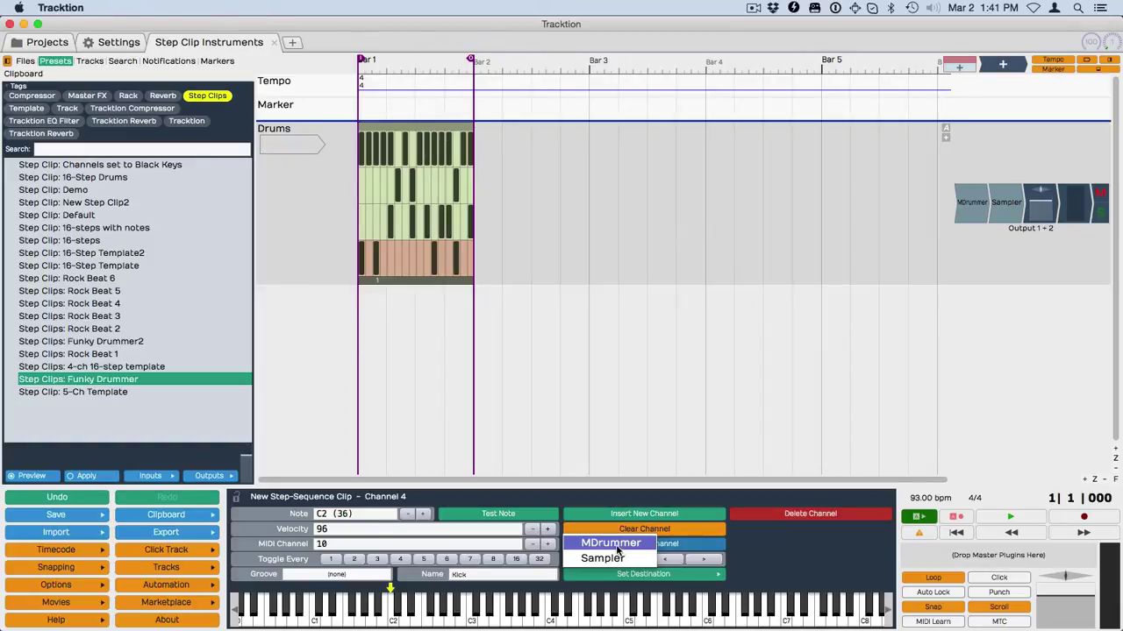
click(617, 549)
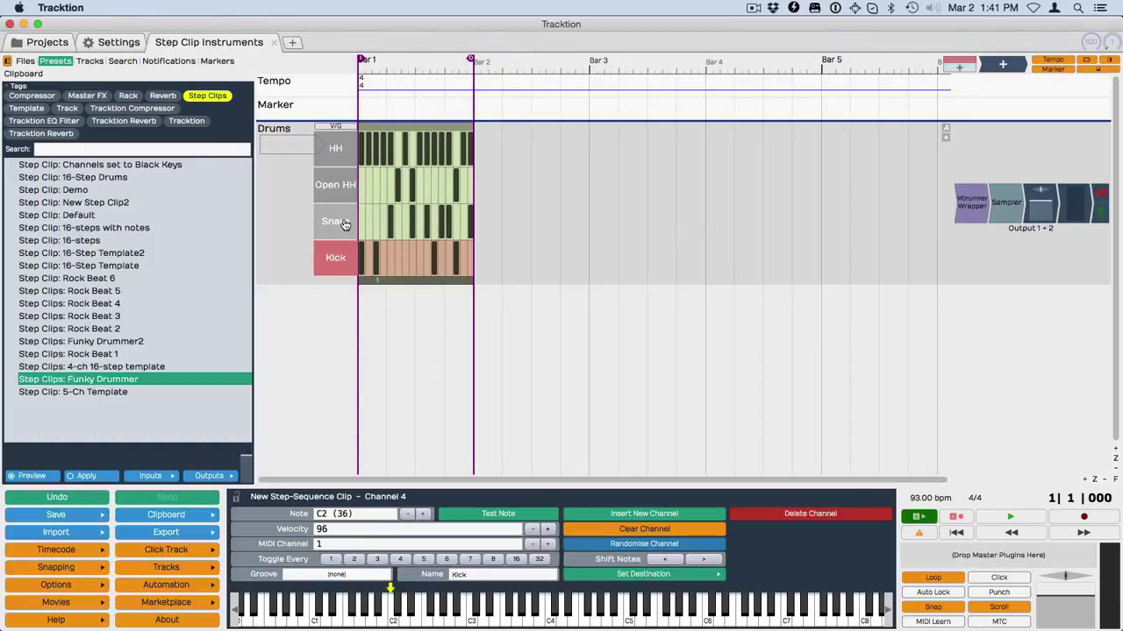
click(344, 225)
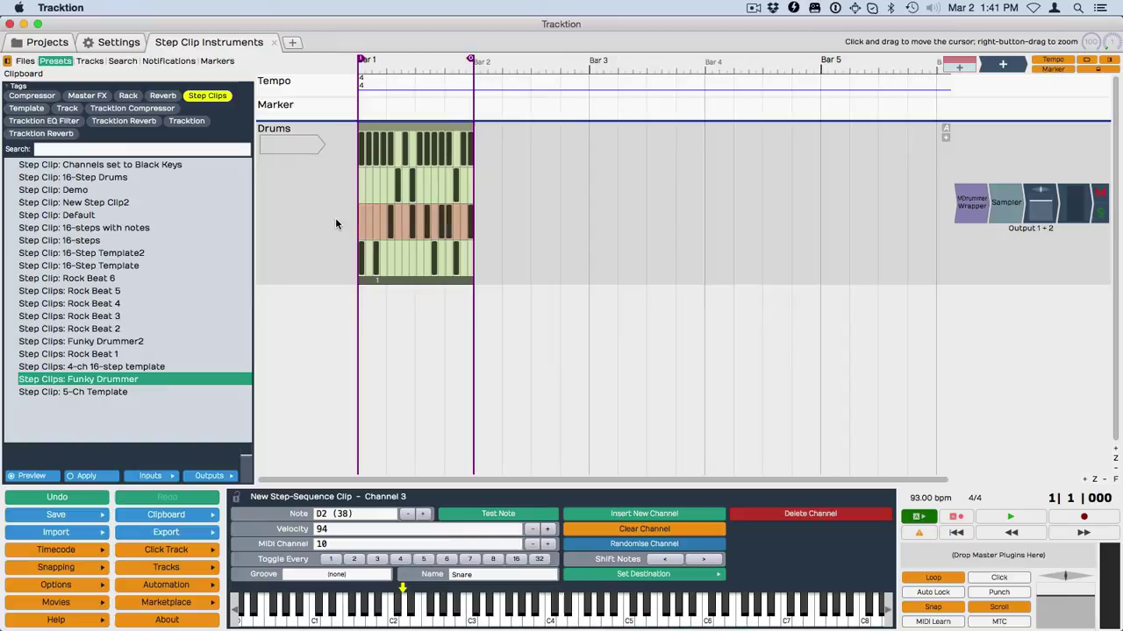
mouse_move(349, 228)
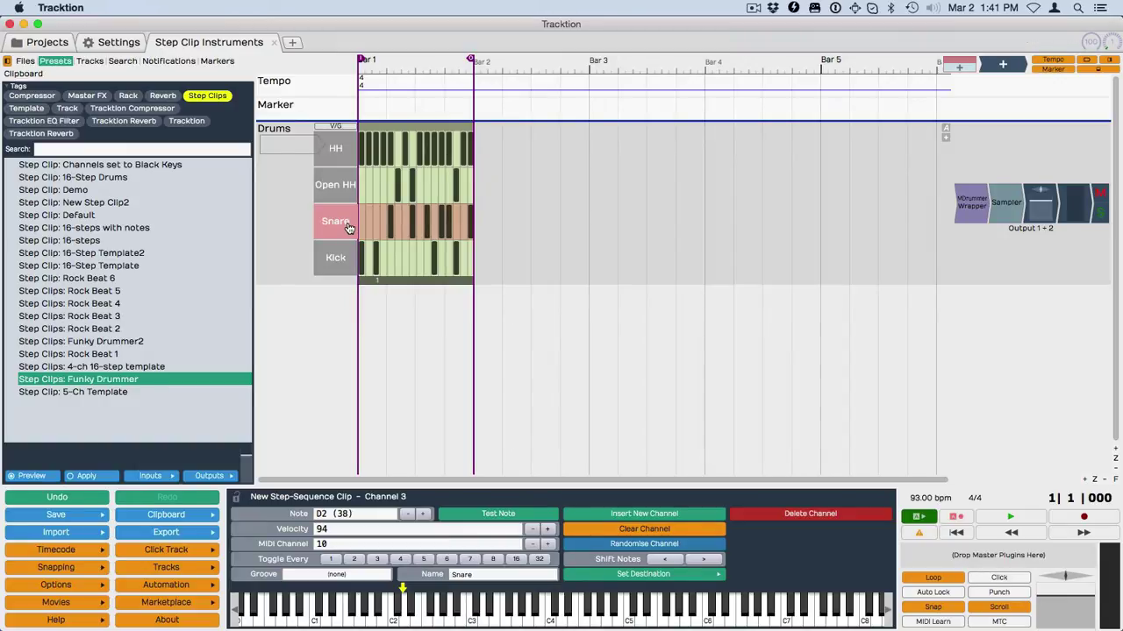
click(659, 577)
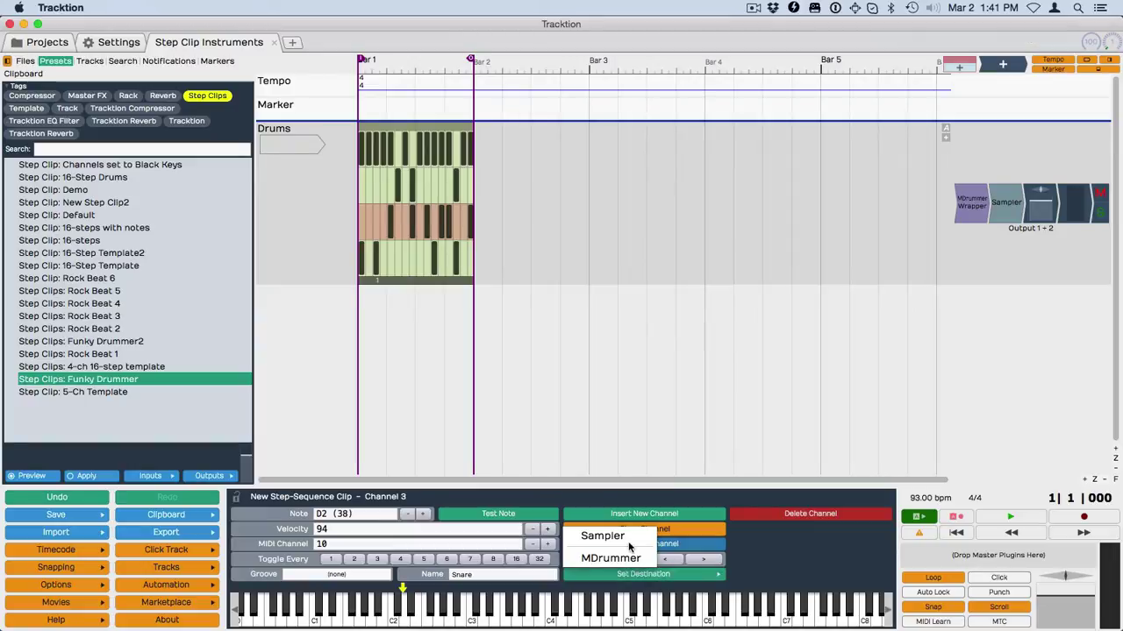
click(628, 554)
Route the Open HH and HH step channels to MDrummer.
mouse_move(439, 188)
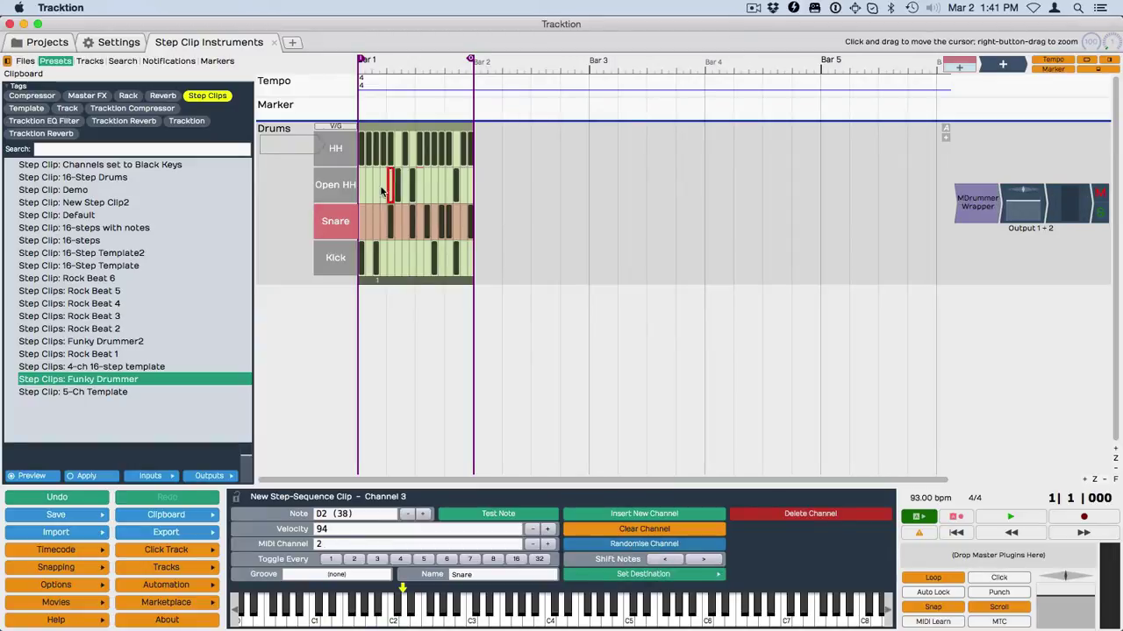
click(342, 184)
click(664, 576)
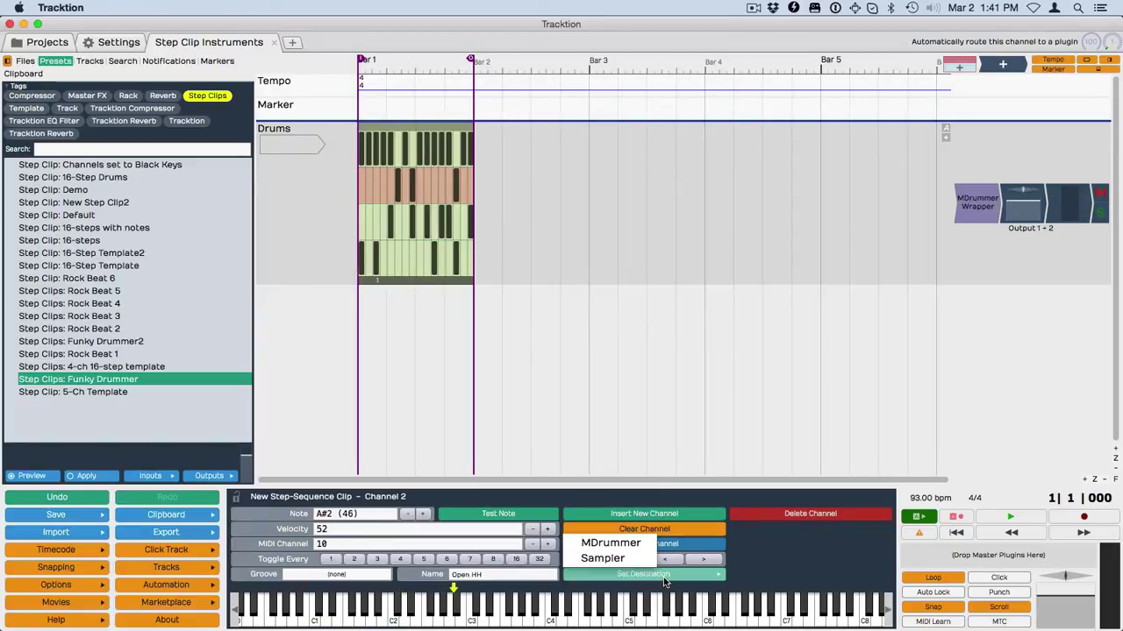
click(614, 543)
mouse_move(372, 200)
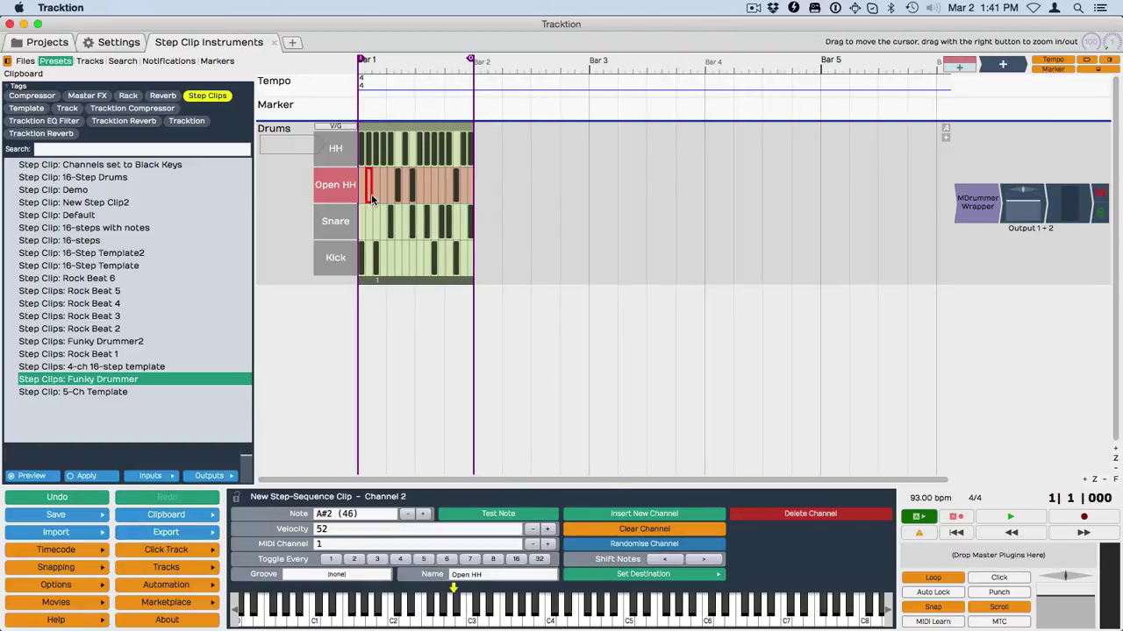
click(335, 149)
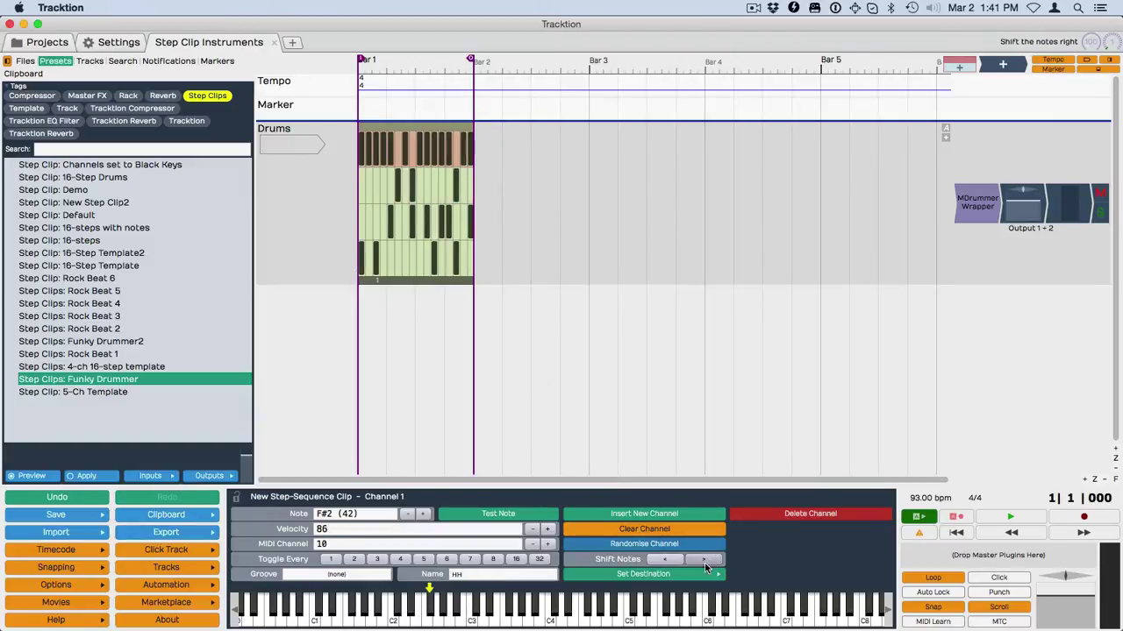
click(675, 574)
click(601, 541)
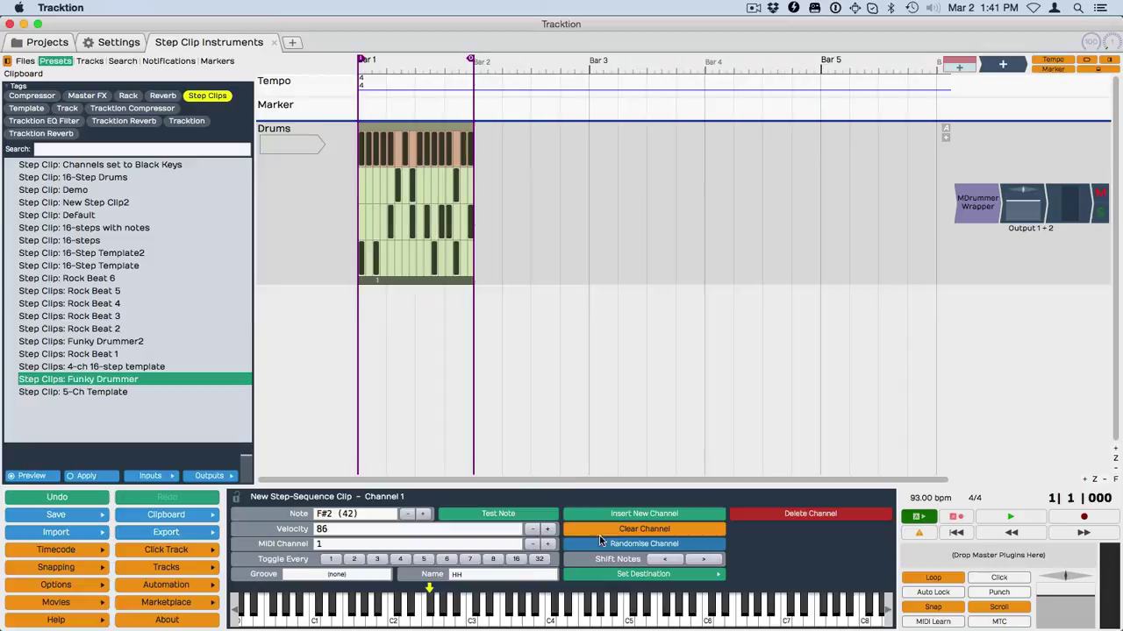
Open the MDrummer Wrapper rack, separate the Sampler and MDrummer blocks, then close the editor.
click(980, 209)
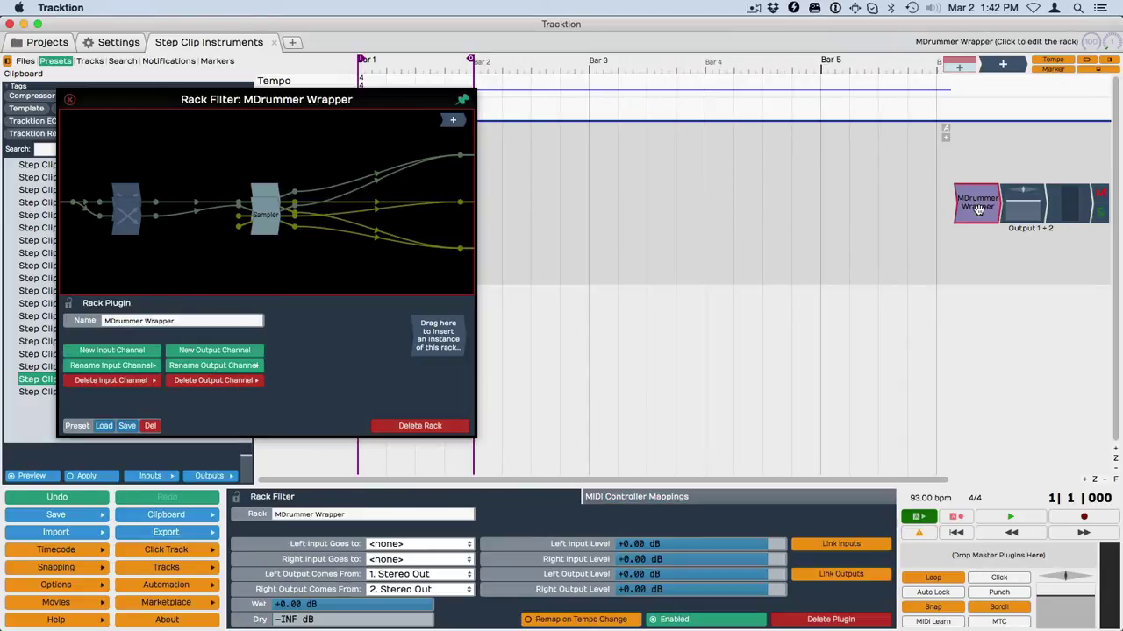
drag(243, 106, 638, 155)
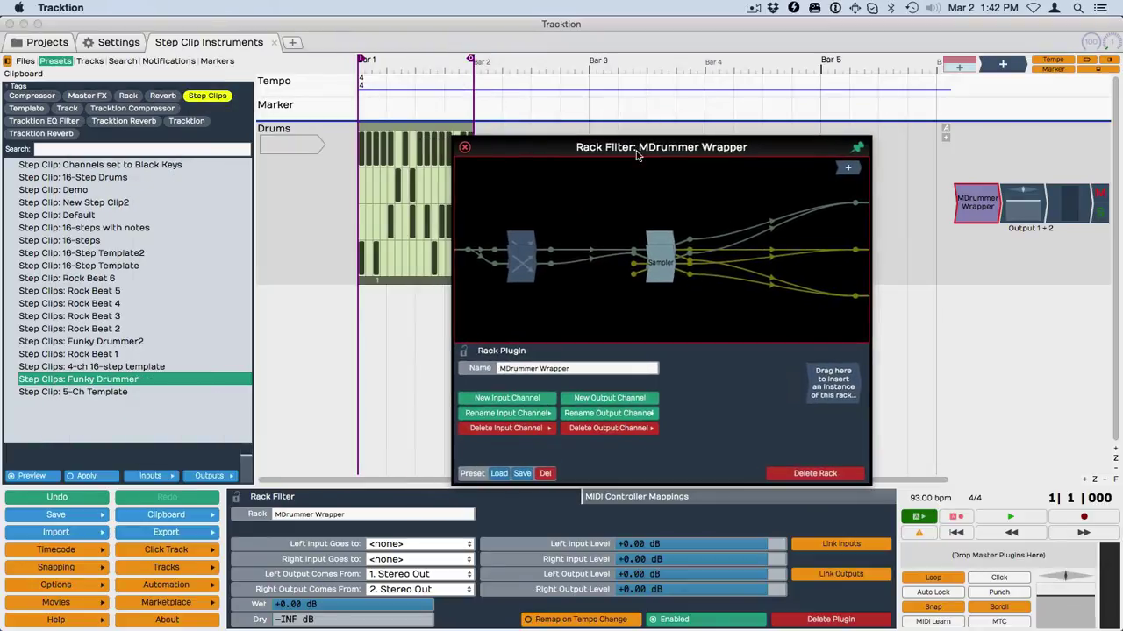
drag(651, 274, 632, 316)
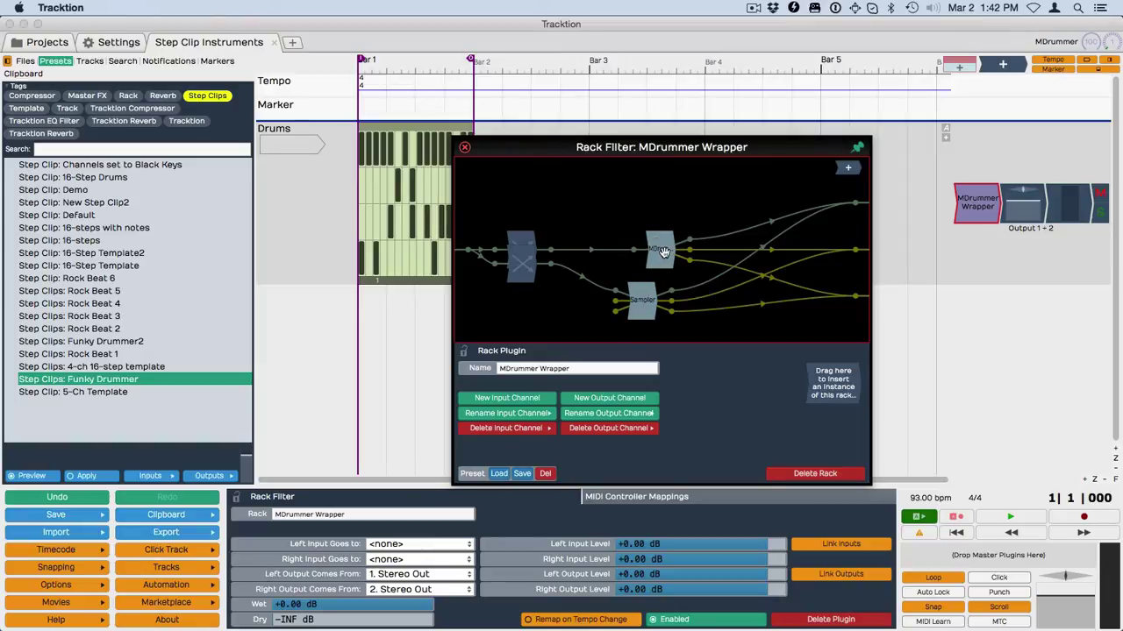
drag(665, 254, 646, 239)
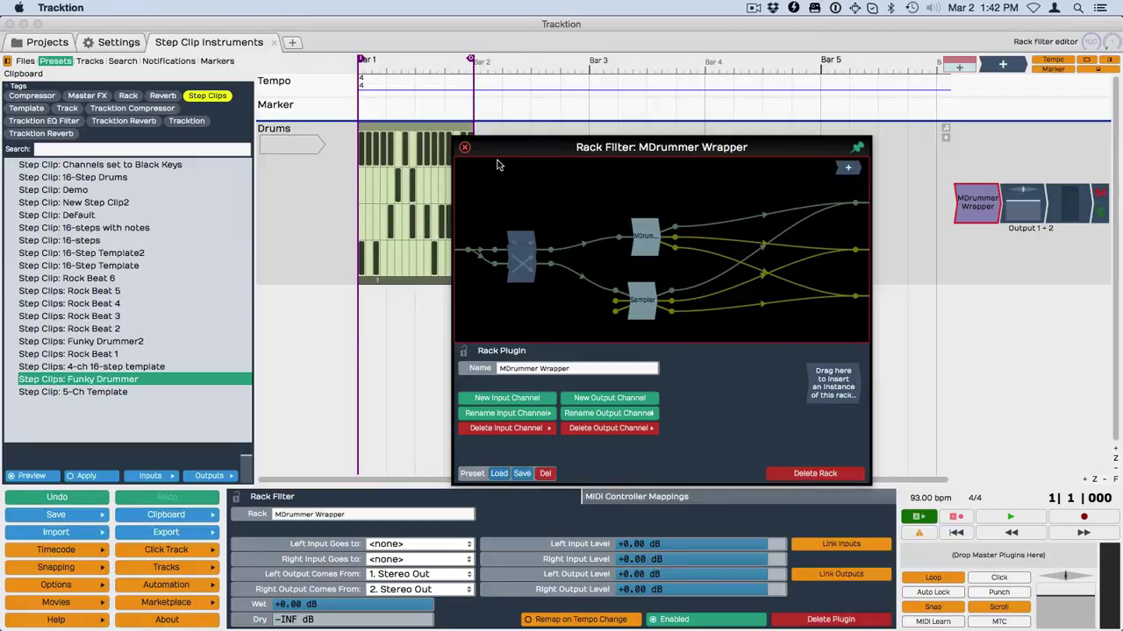
click(465, 148)
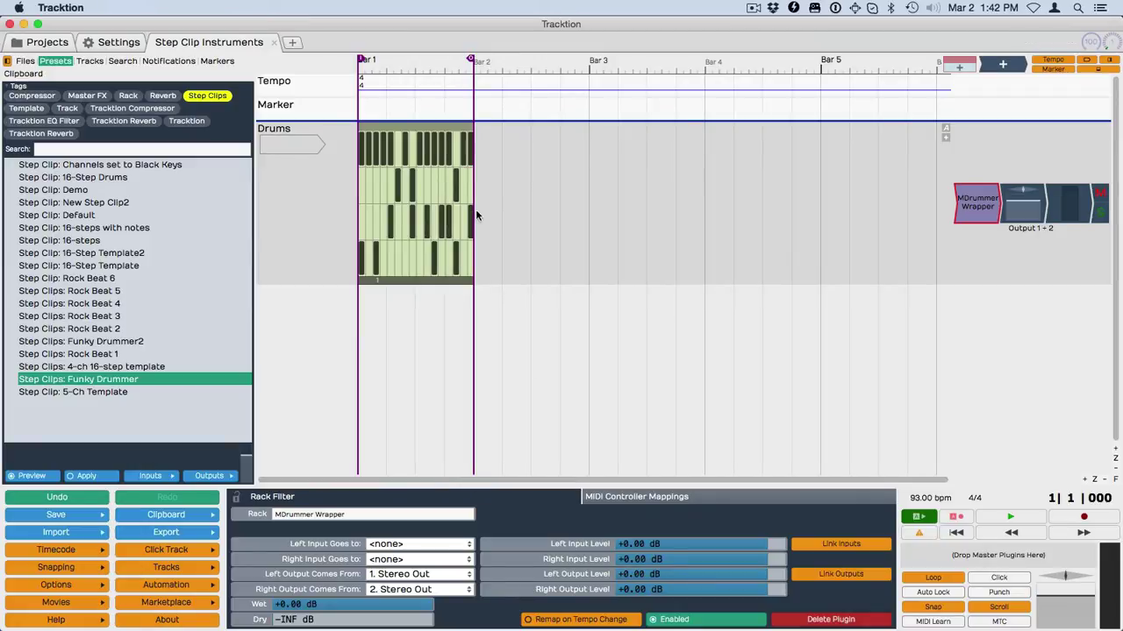
Raise the Snare channel's note to C5 (72).
click(342, 230)
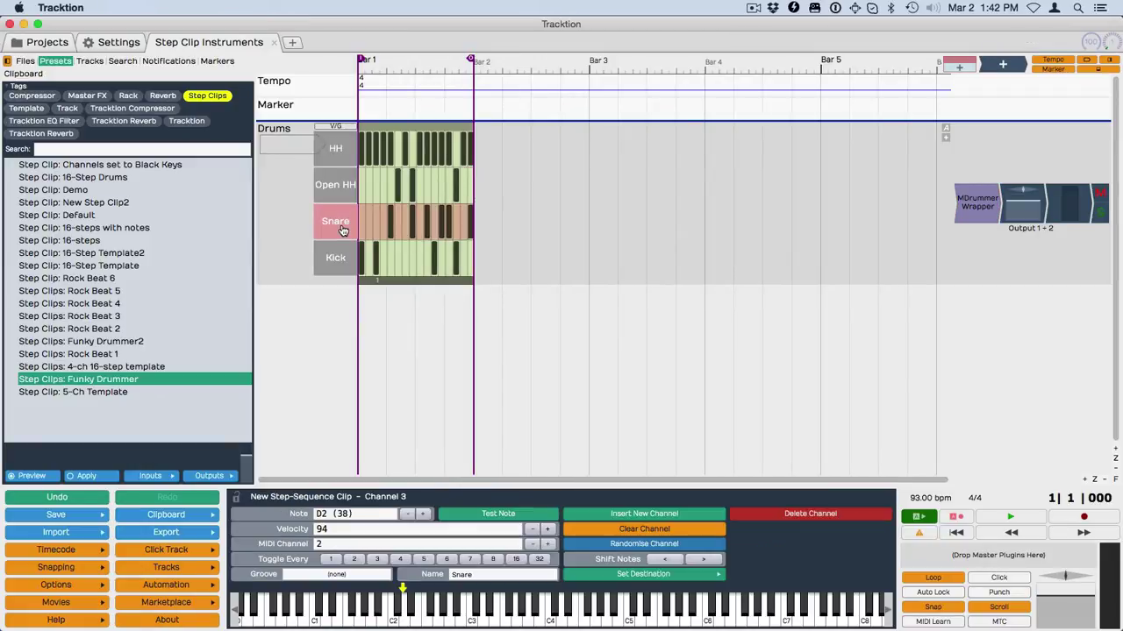
click(409, 591)
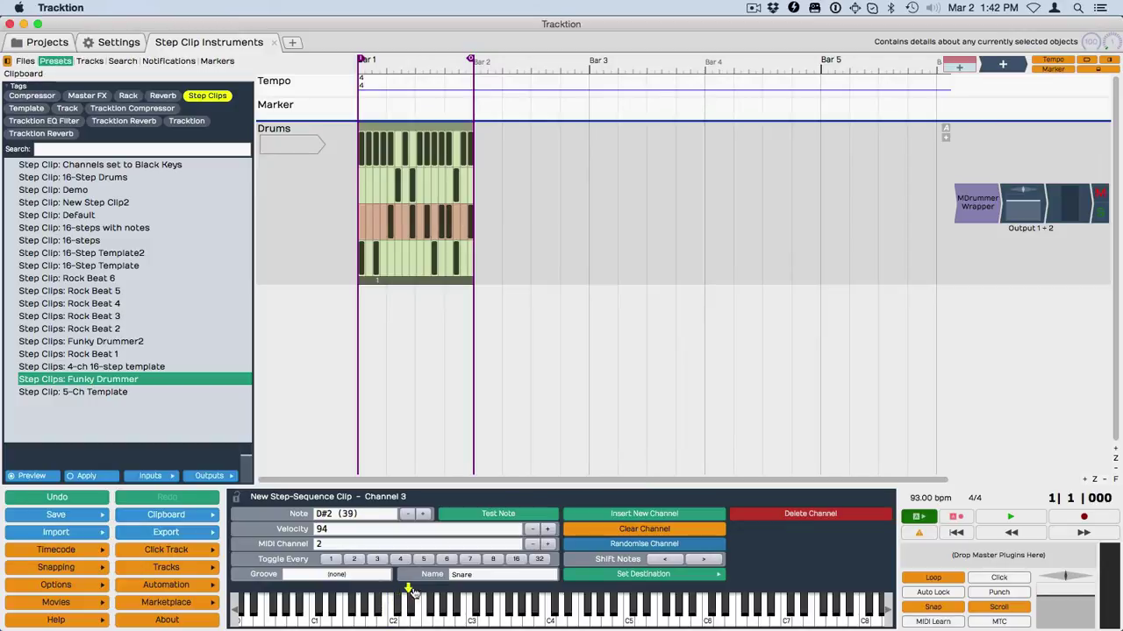
click(414, 599)
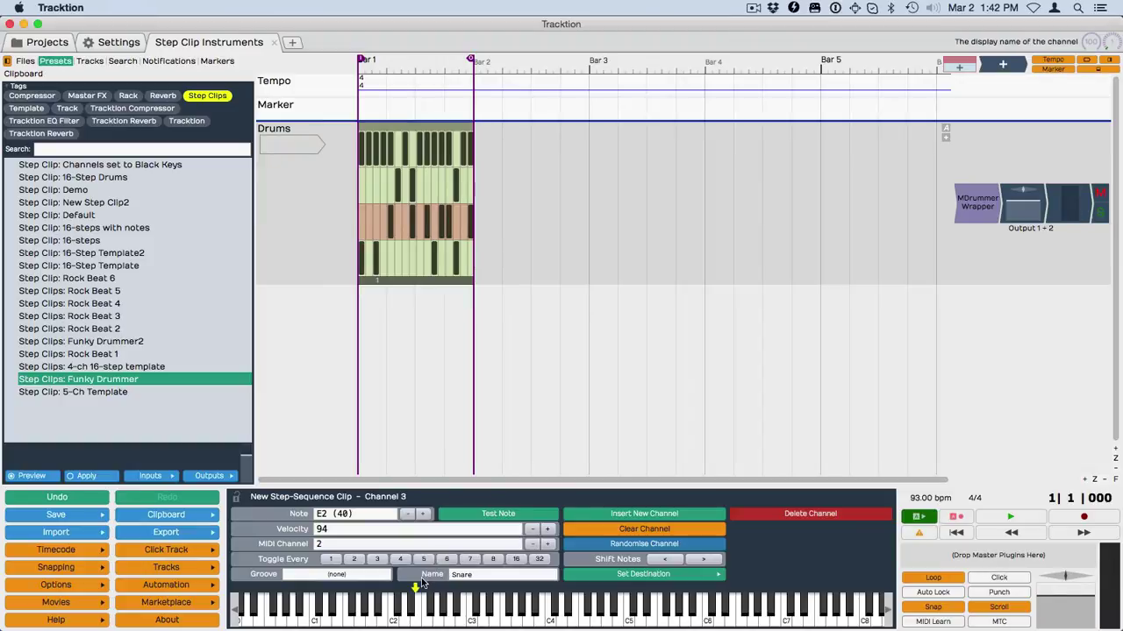
click(640, 592)
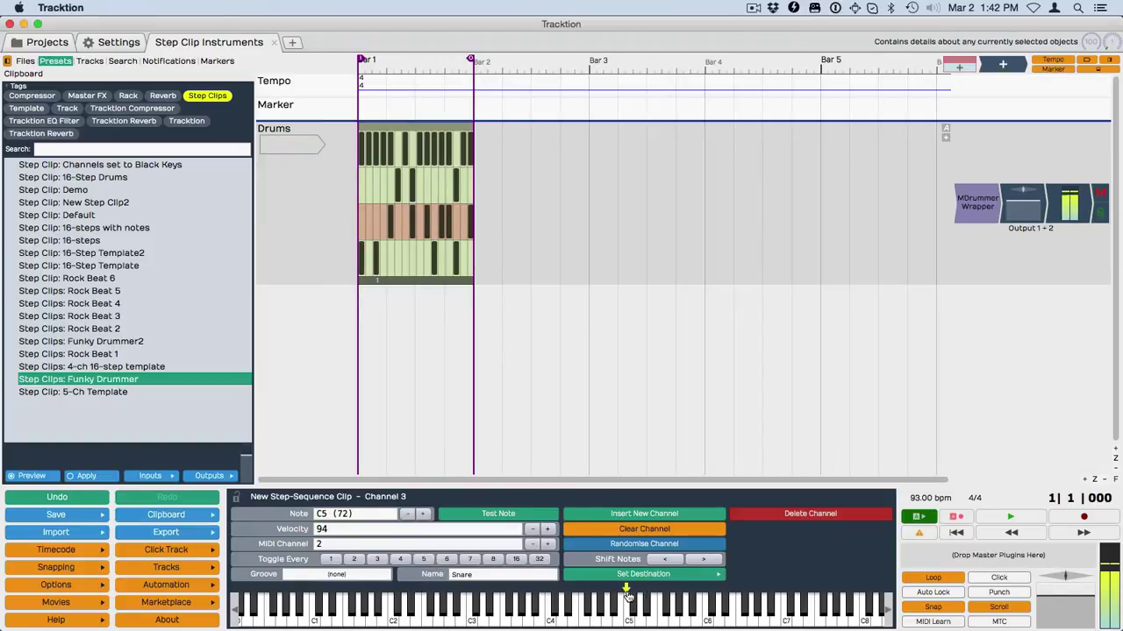
click(628, 618)
Audition the drum pattern, then reassign the Snare channel's destination plugin.
key(space)
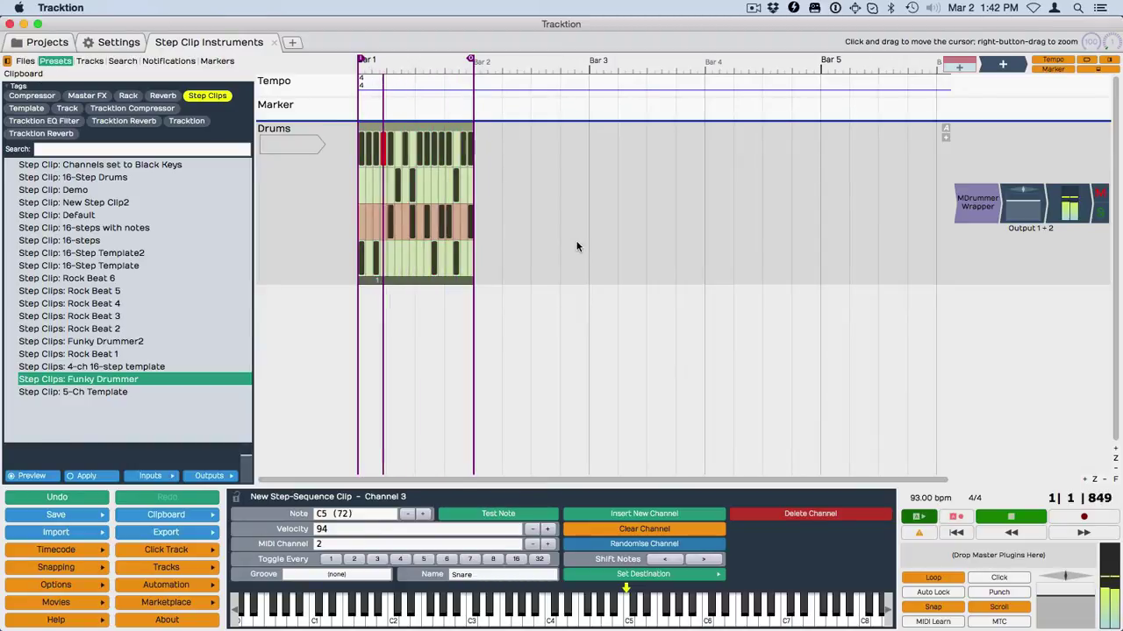
key(space)
mouse_move(343, 224)
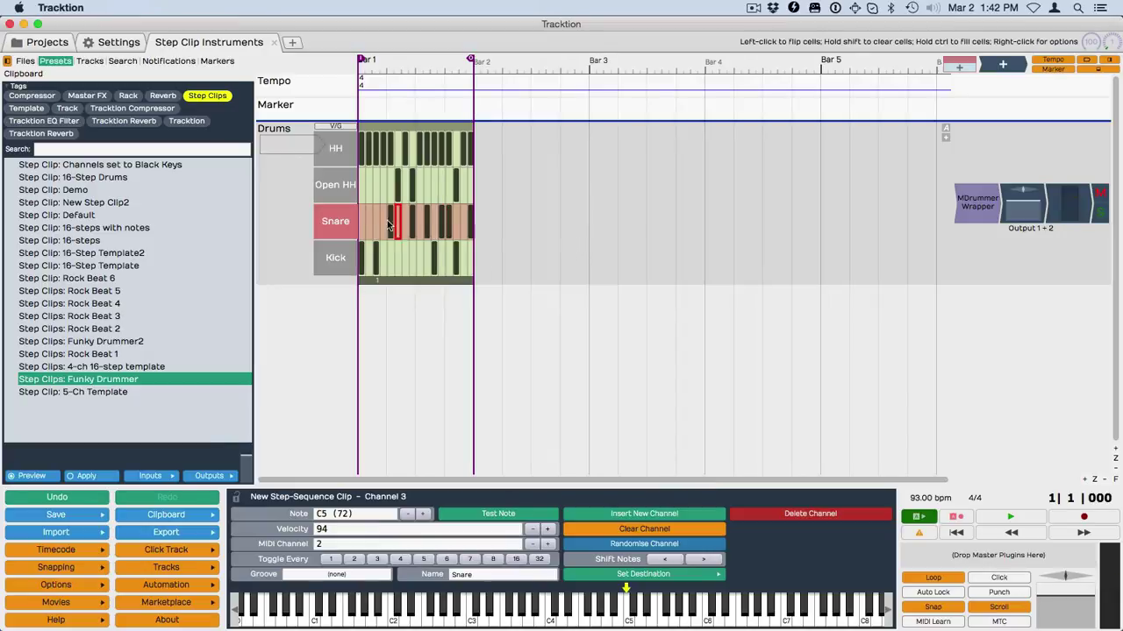
click(652, 575)
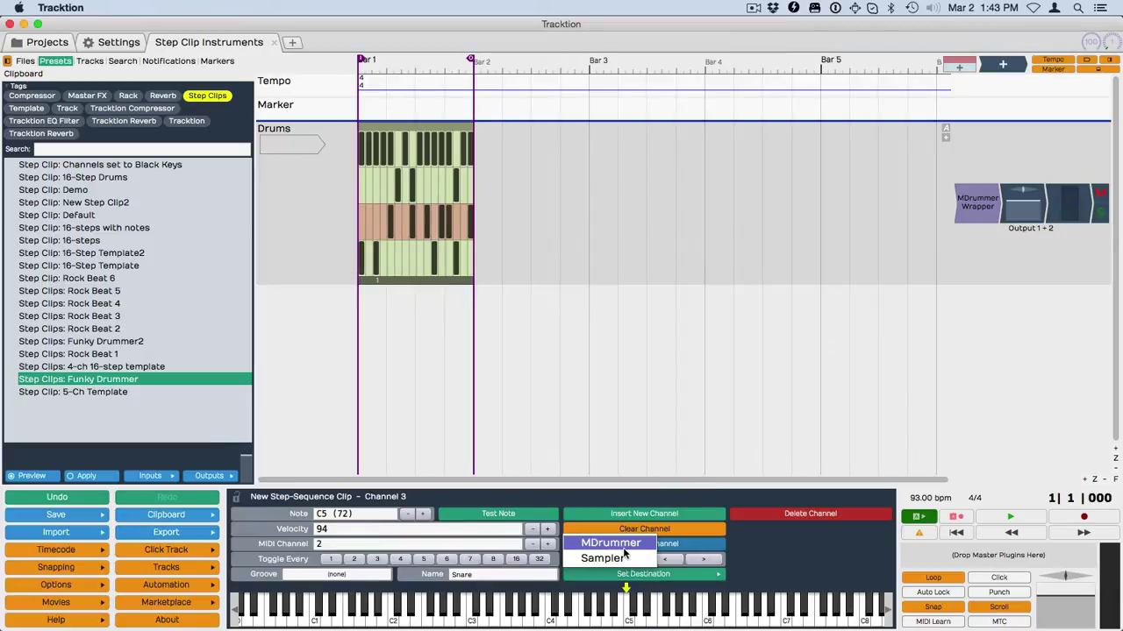
click(625, 544)
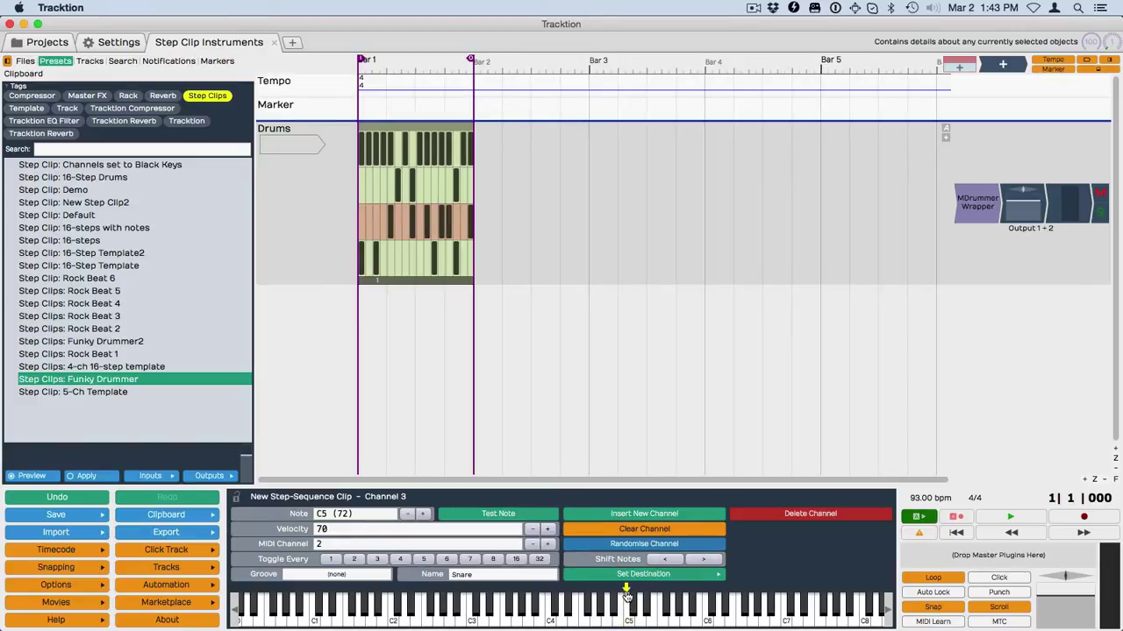
mouse_move(344, 215)
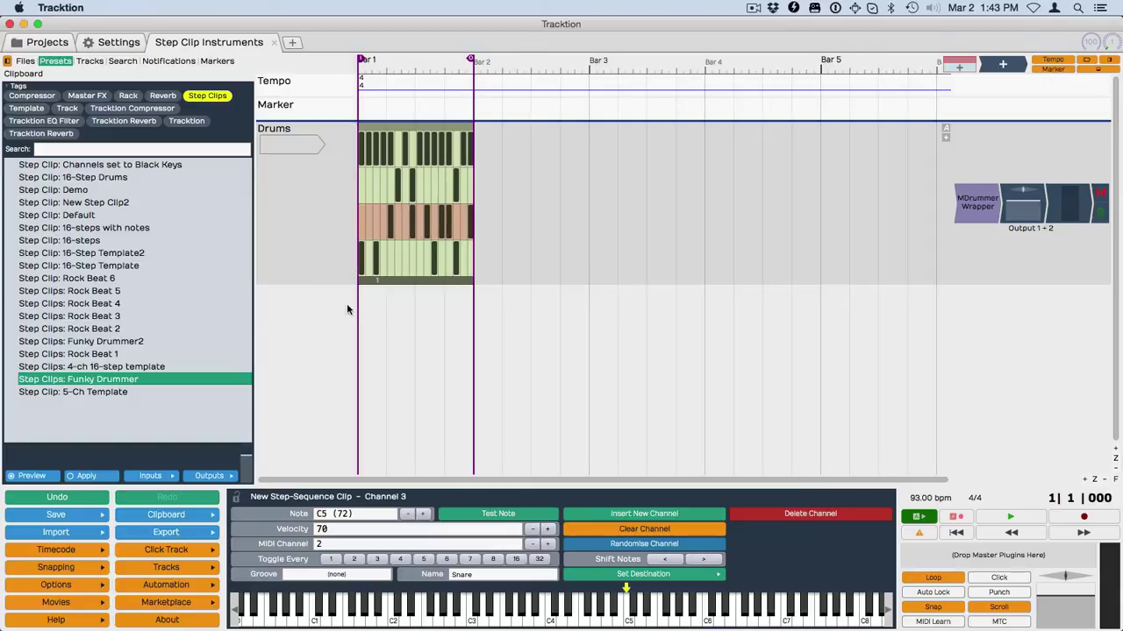
Search plugins for 'ez' and drop EZdrummer onto the Drums track after the MDrummer Wrapper rack.
click(120, 63)
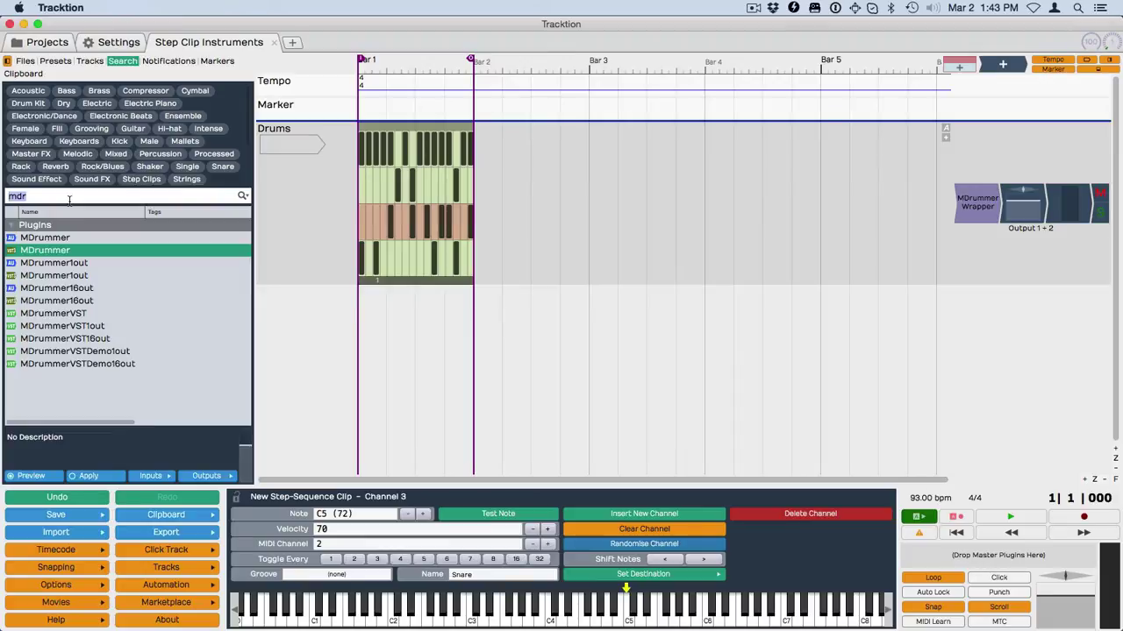
key(BackSpace)
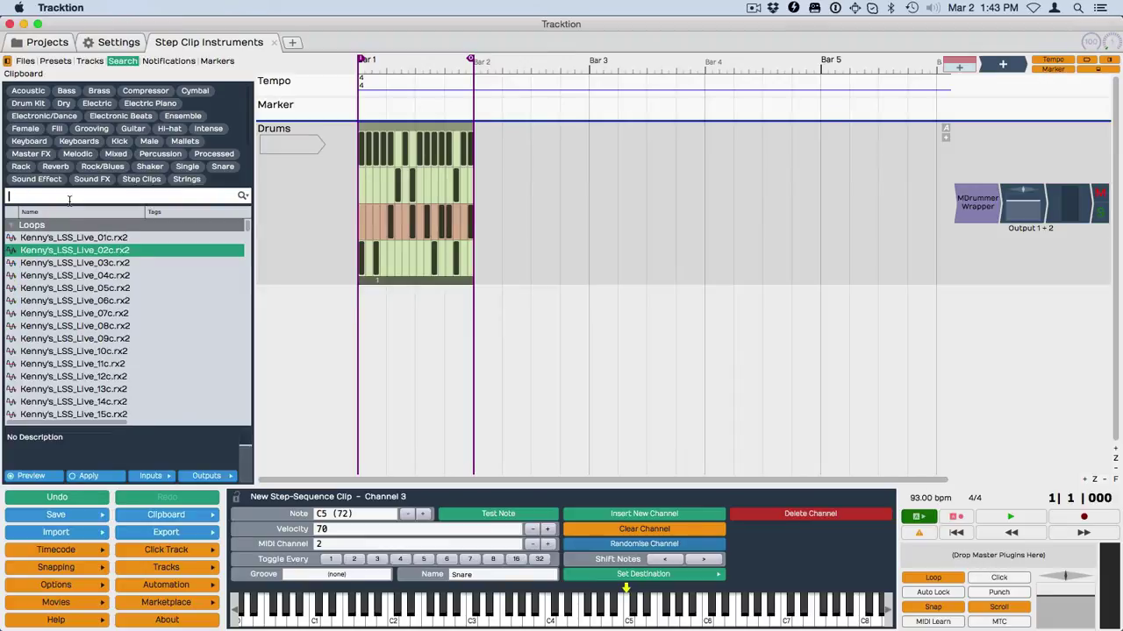
text(ez)
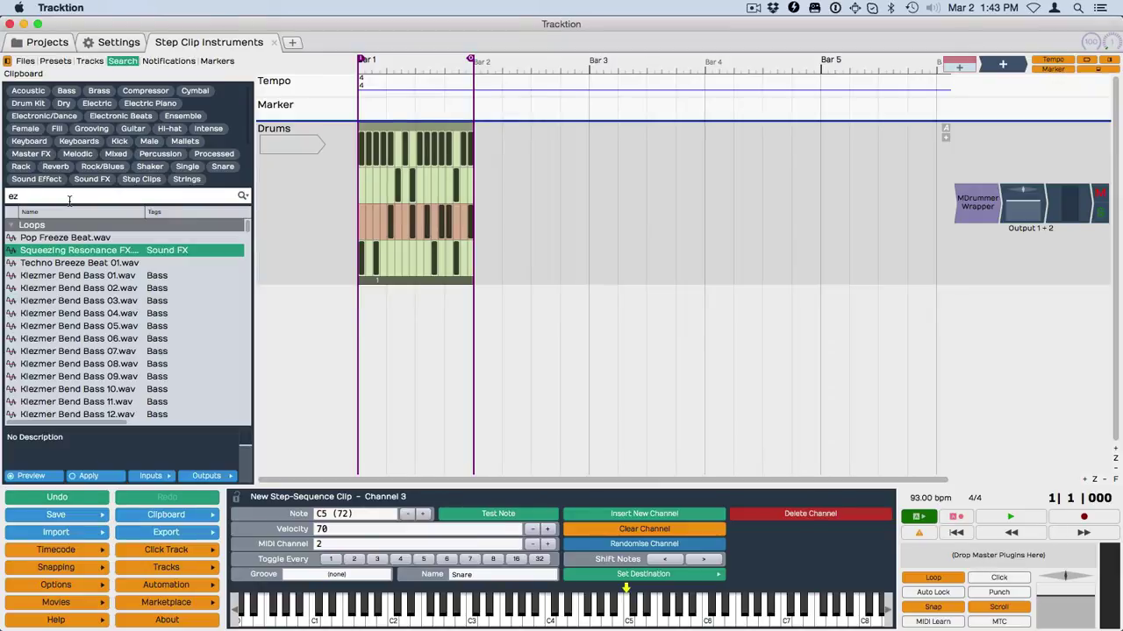
click(243, 195)
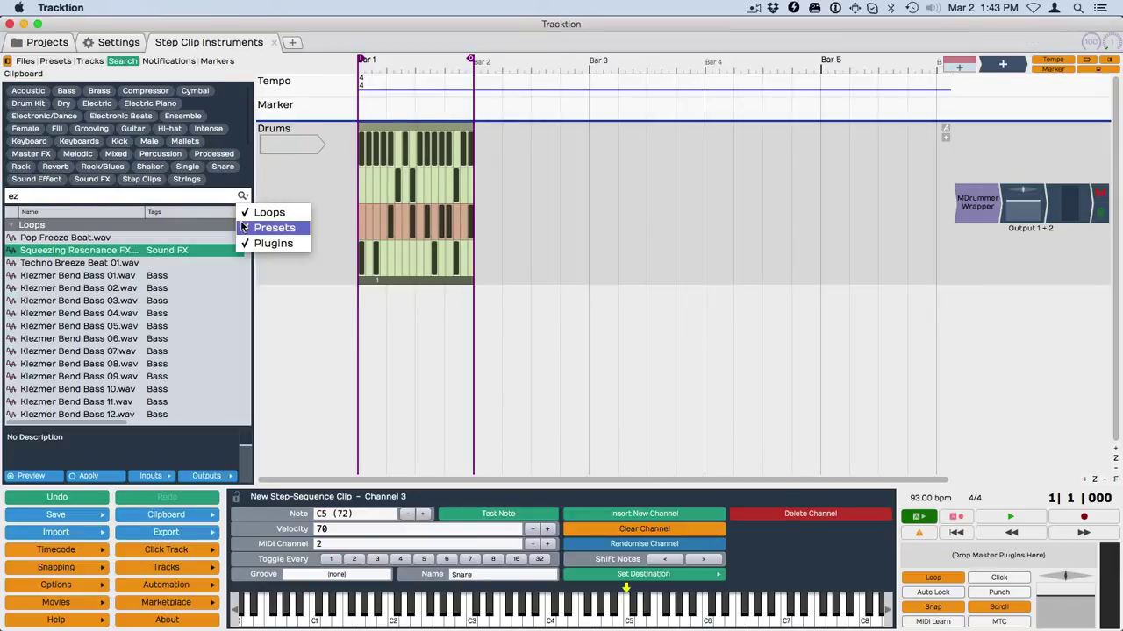
click(245, 216)
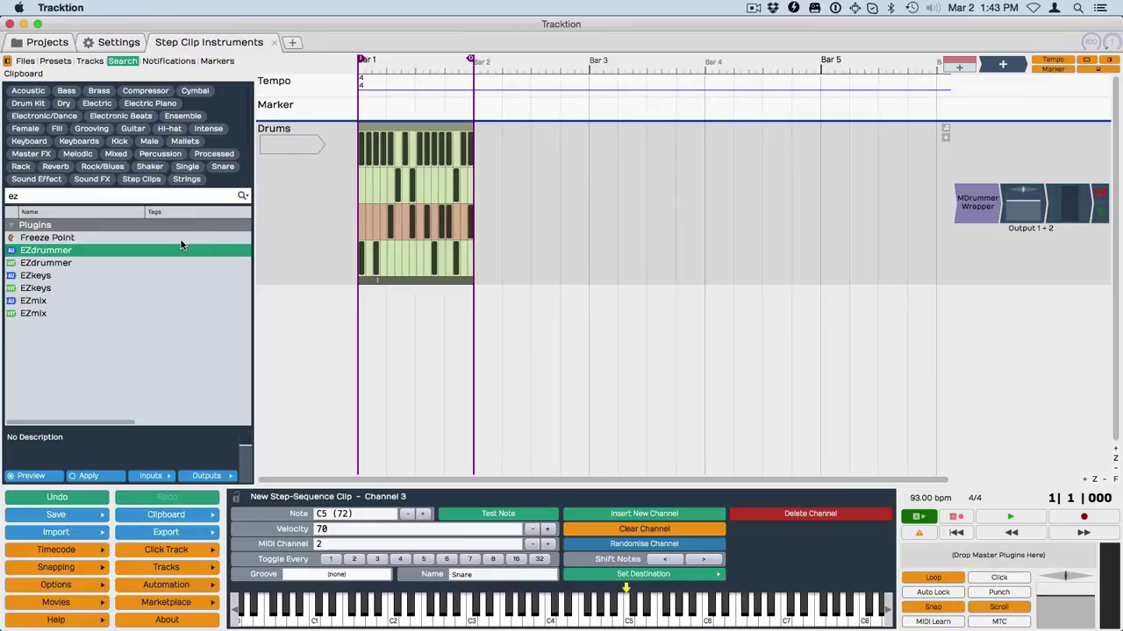
drag(13, 263, 997, 216)
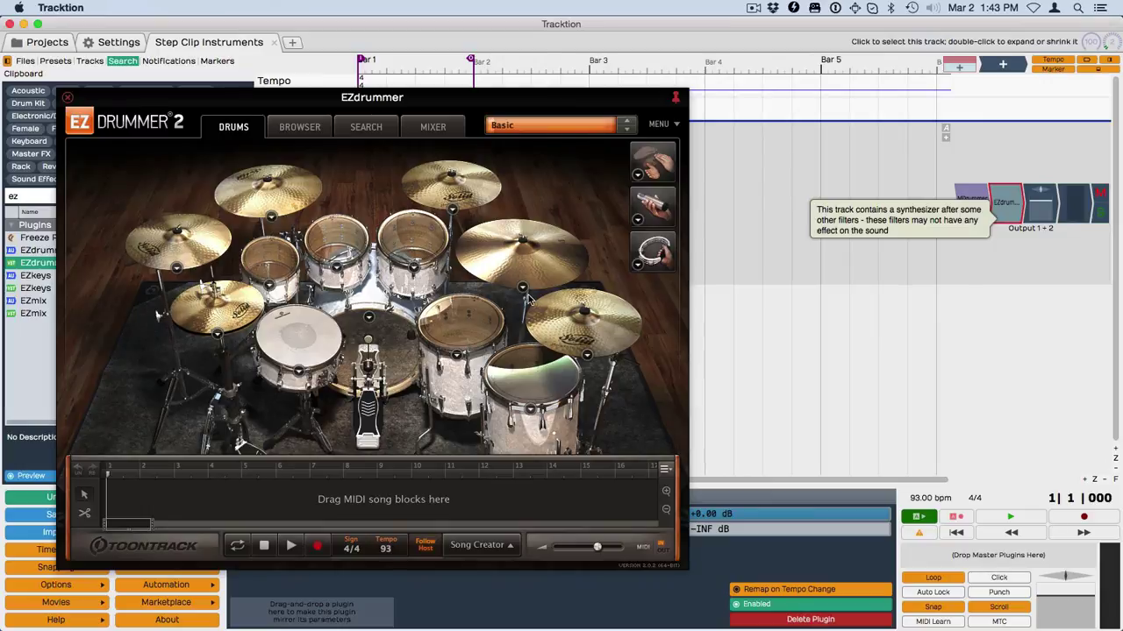
Load the Electronic Original Mix kit preset in EZdrummer.
click(544, 125)
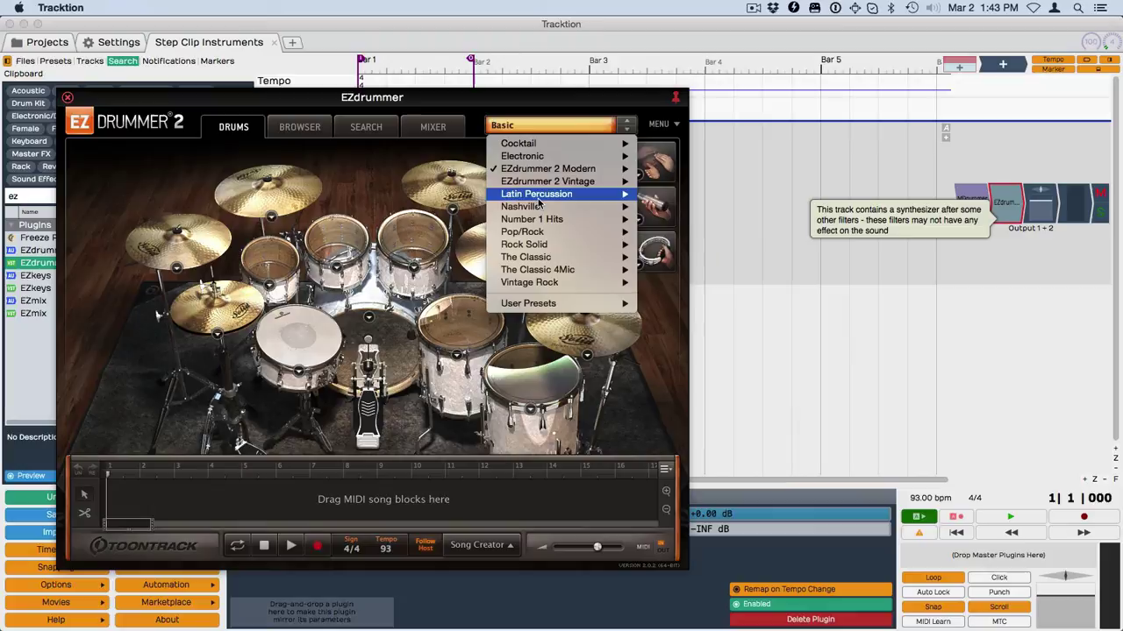
mouse_move(545, 155)
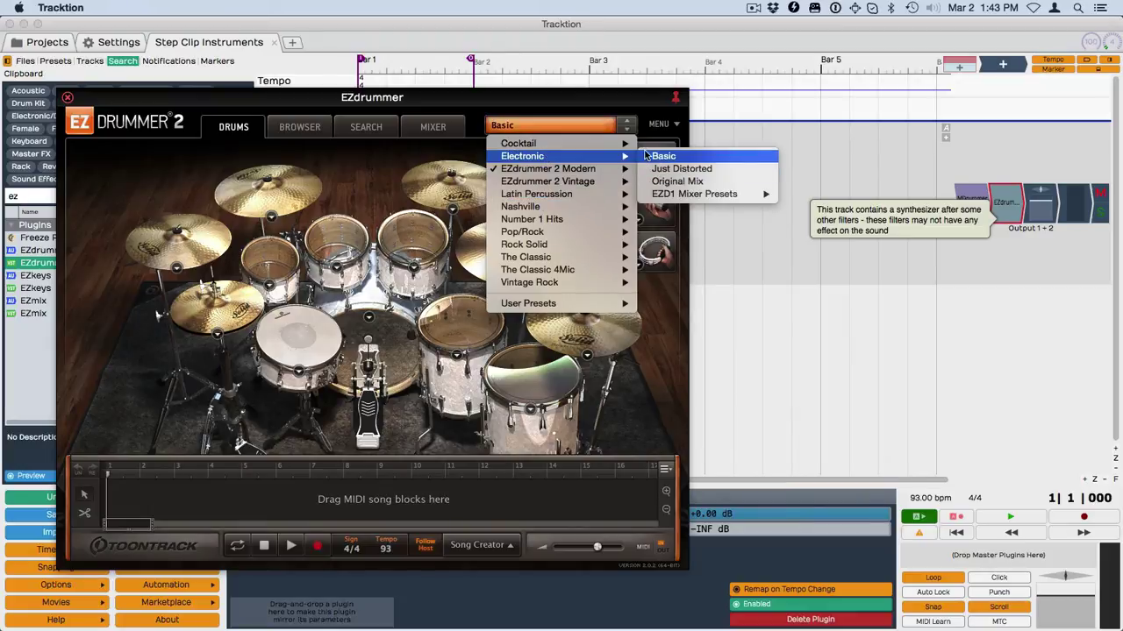
click(647, 155)
click(553, 125)
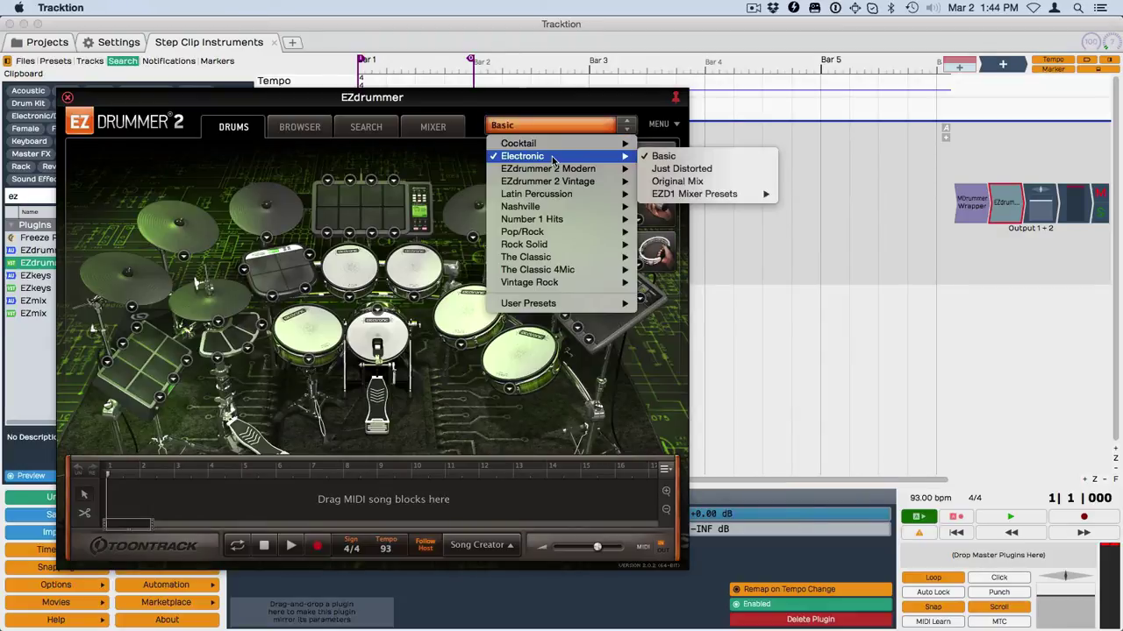
click(660, 186)
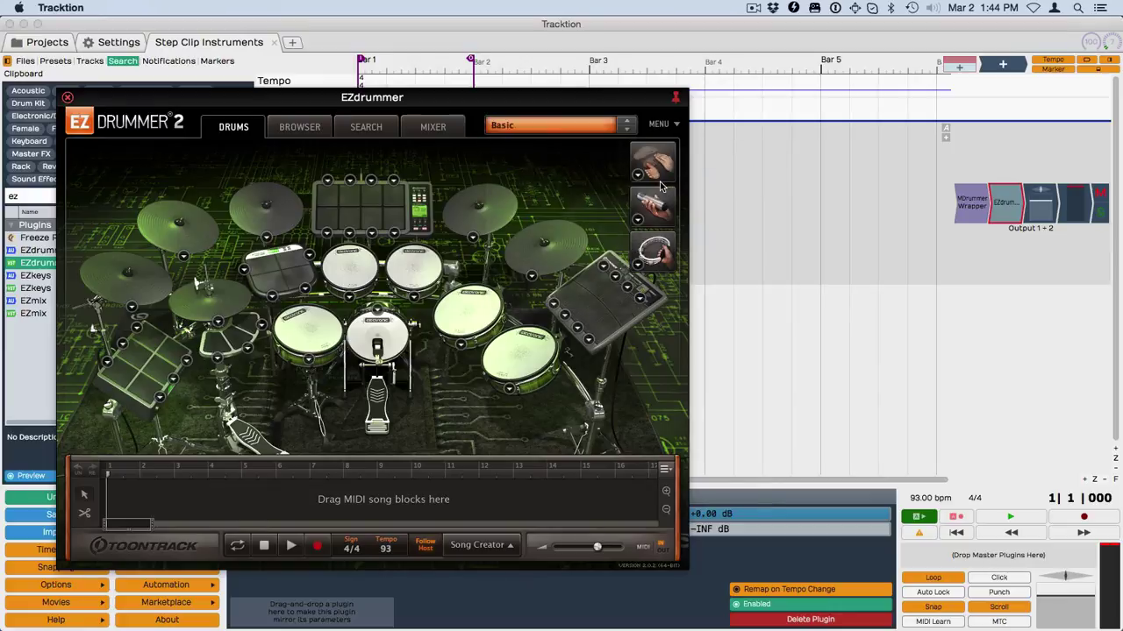
Set the kick to SPTR 1206 B-Kick and close the EZdrummer window.
click(377, 310)
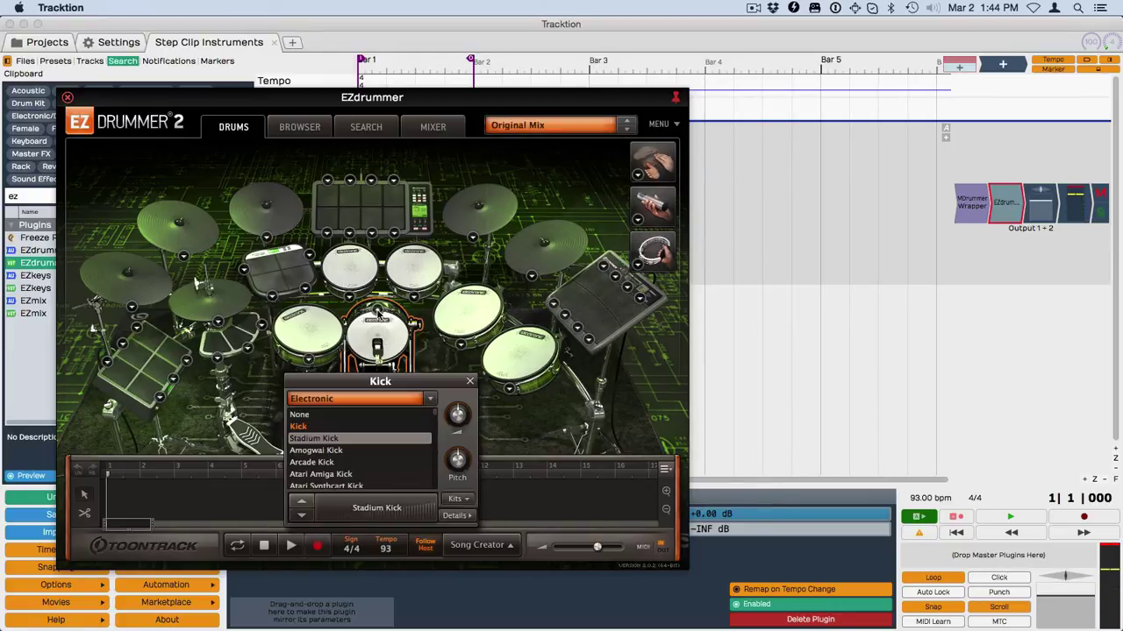
click(329, 462)
scroll(329, 463, down, 3)
click(329, 463)
scroll(329, 462, down, 5)
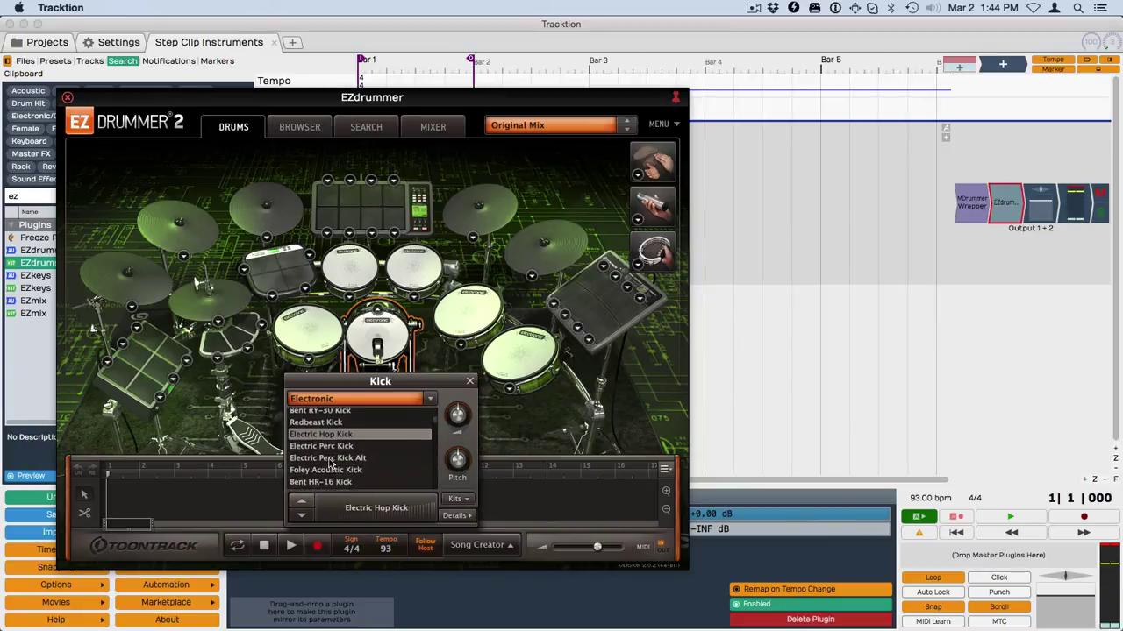
click(331, 464)
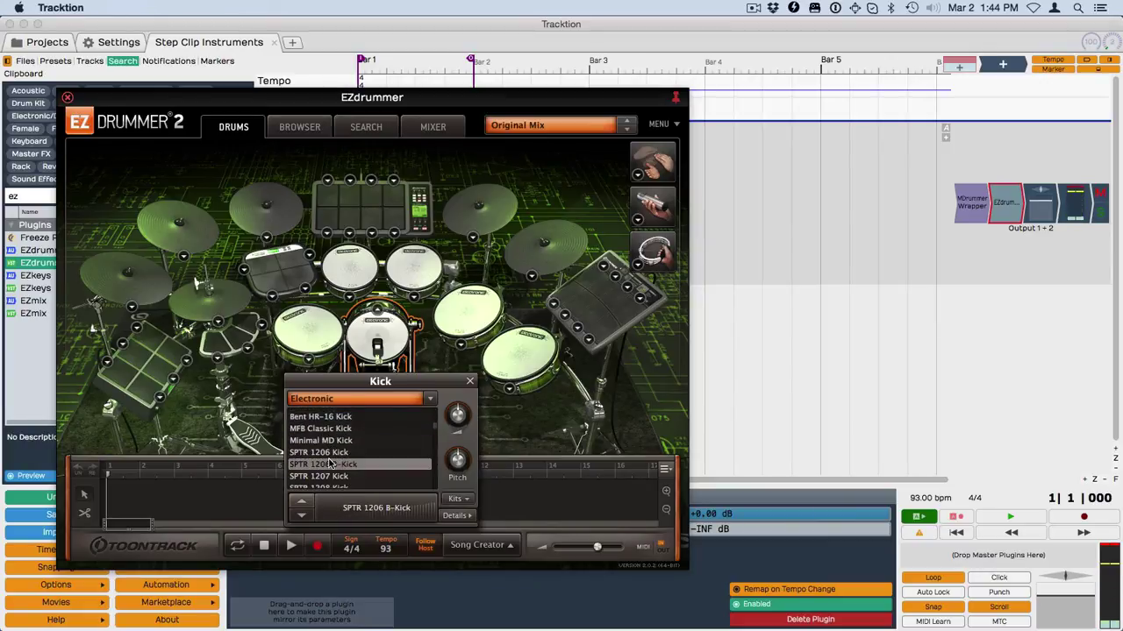
click(331, 463)
click(331, 475)
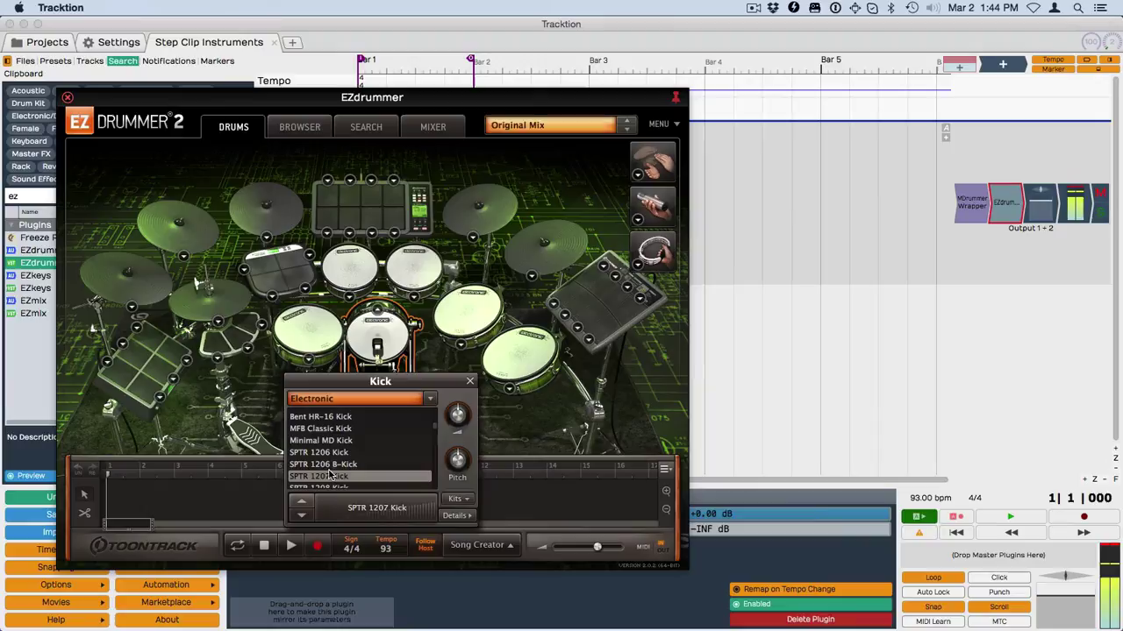
click(331, 464)
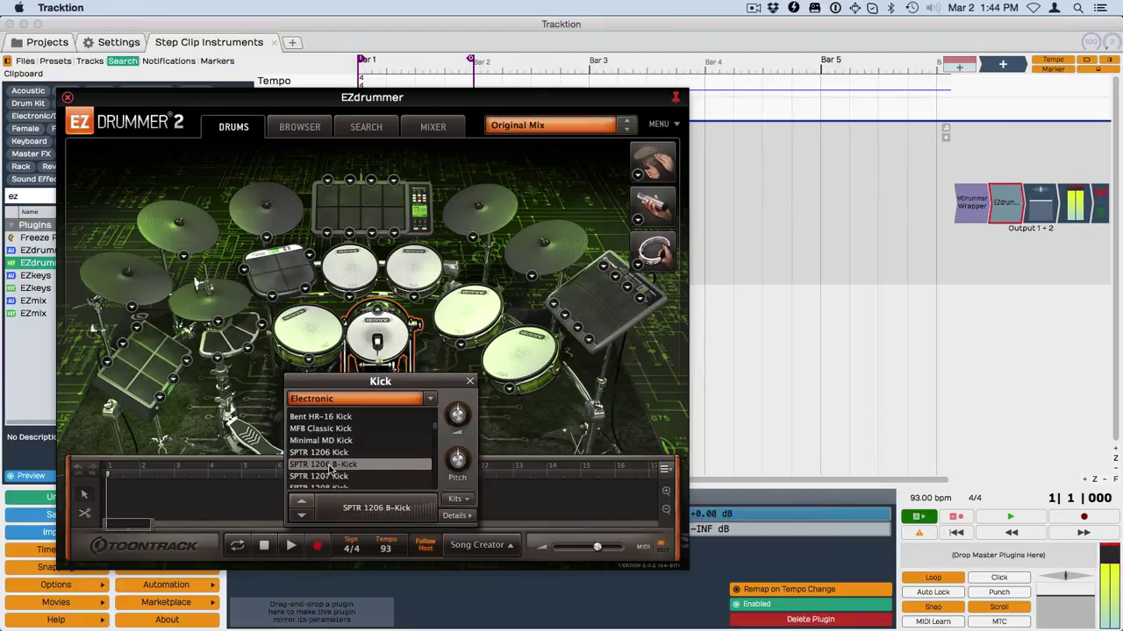
click(470, 382)
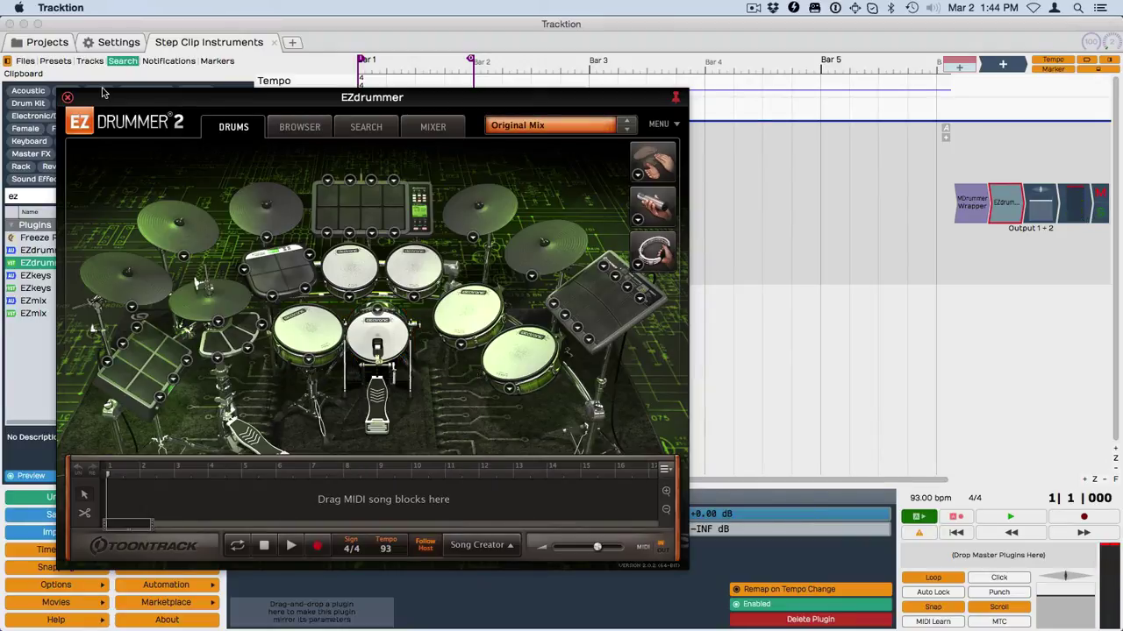
click(67, 97)
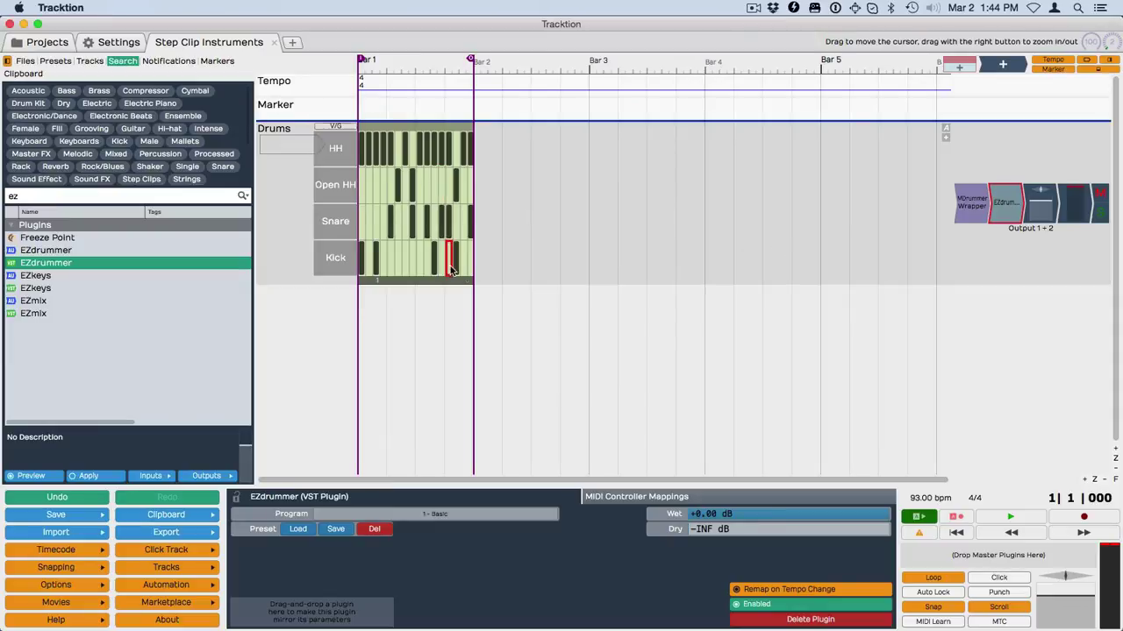
Route the step clip's Kick channel to EZdrummer.
click(331, 262)
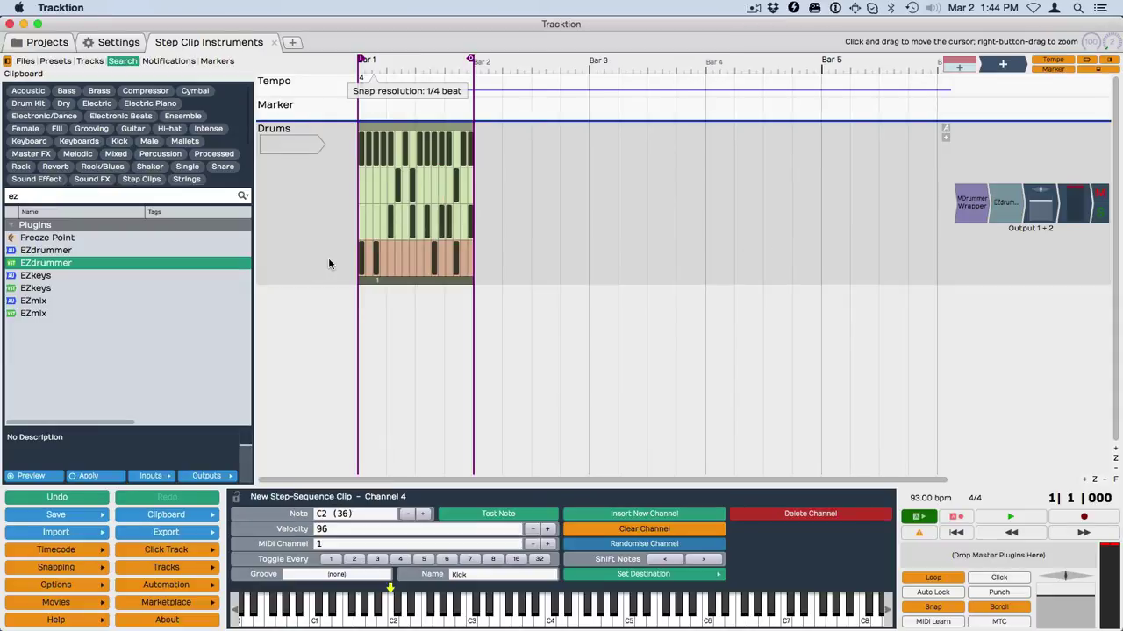
click(652, 573)
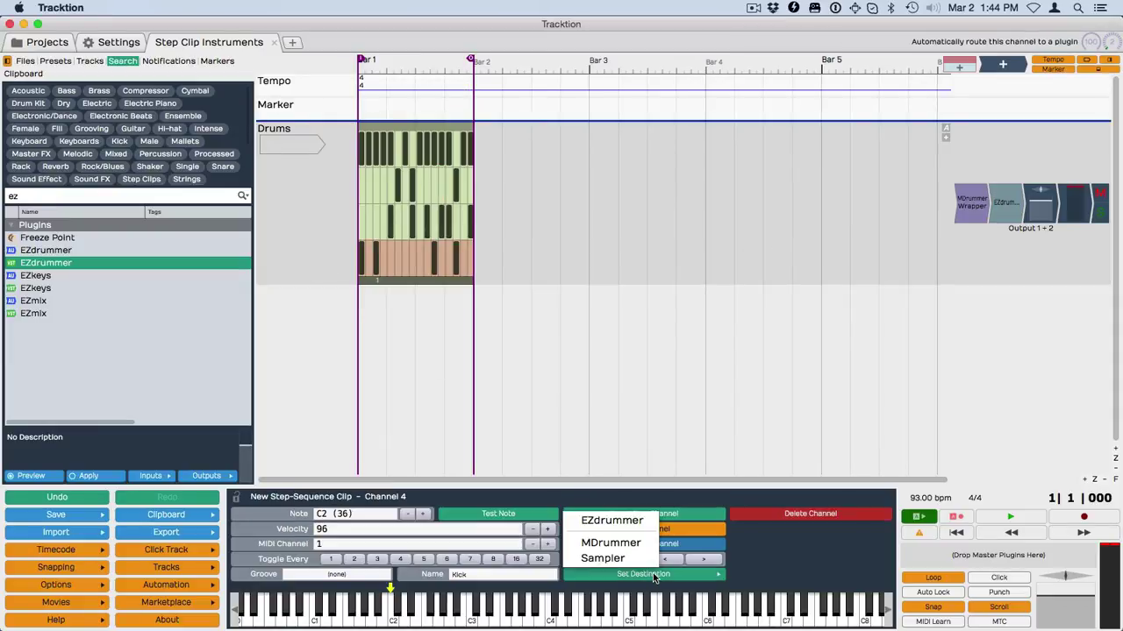
click(611, 521)
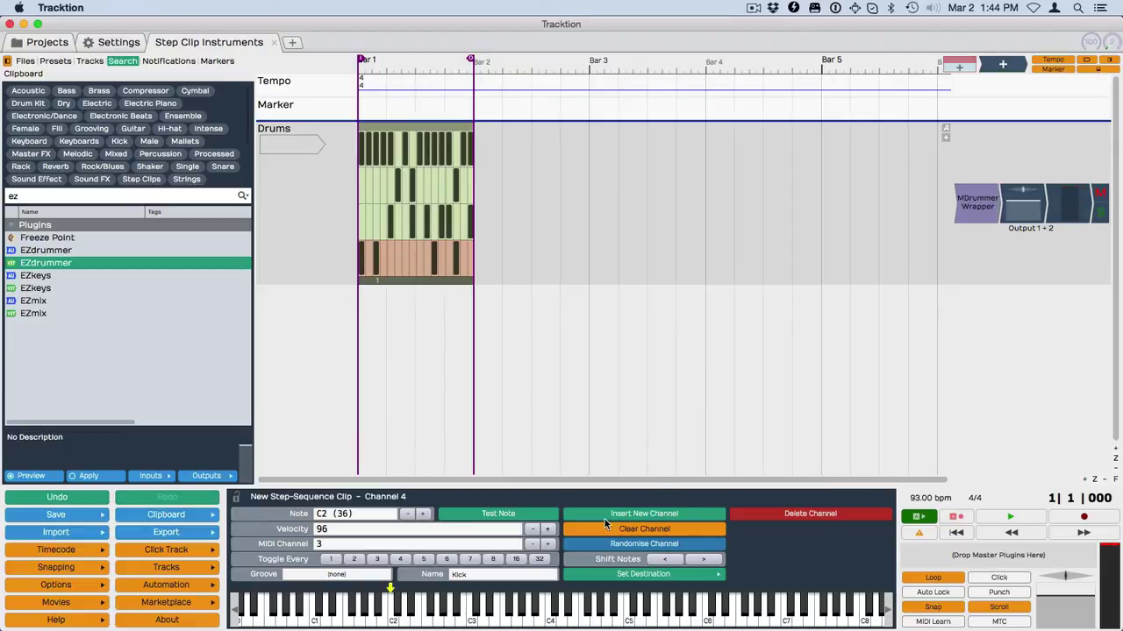
Enlarge the MDrummer Wrapper rack editor and move the EZdrummer node above MDrummer.
click(984, 201)
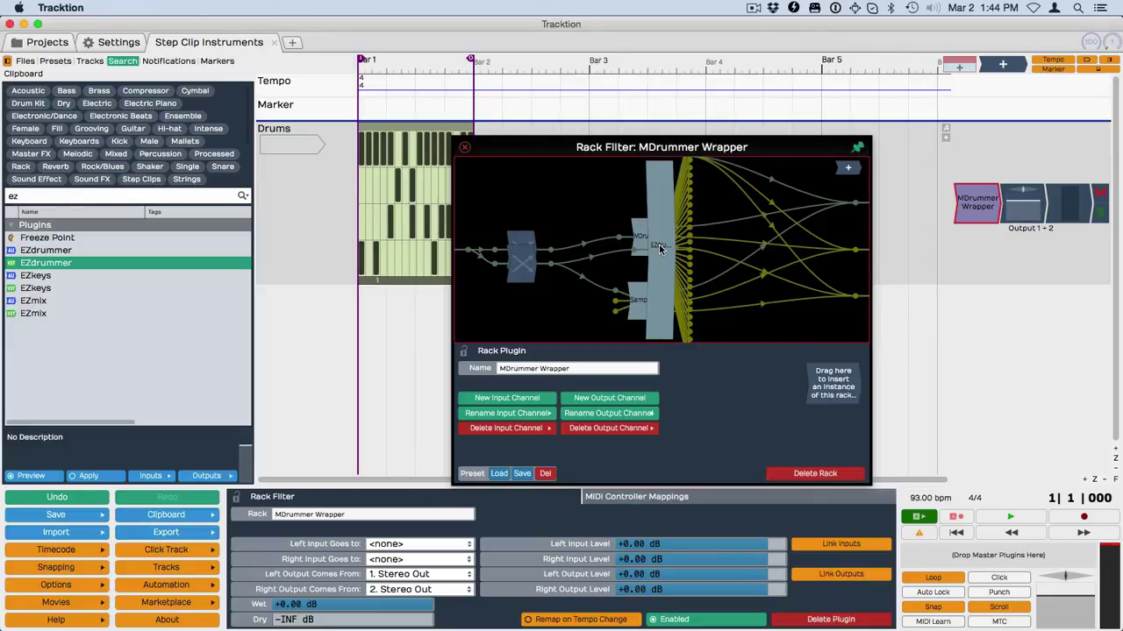
drag(677, 391, 960, 630)
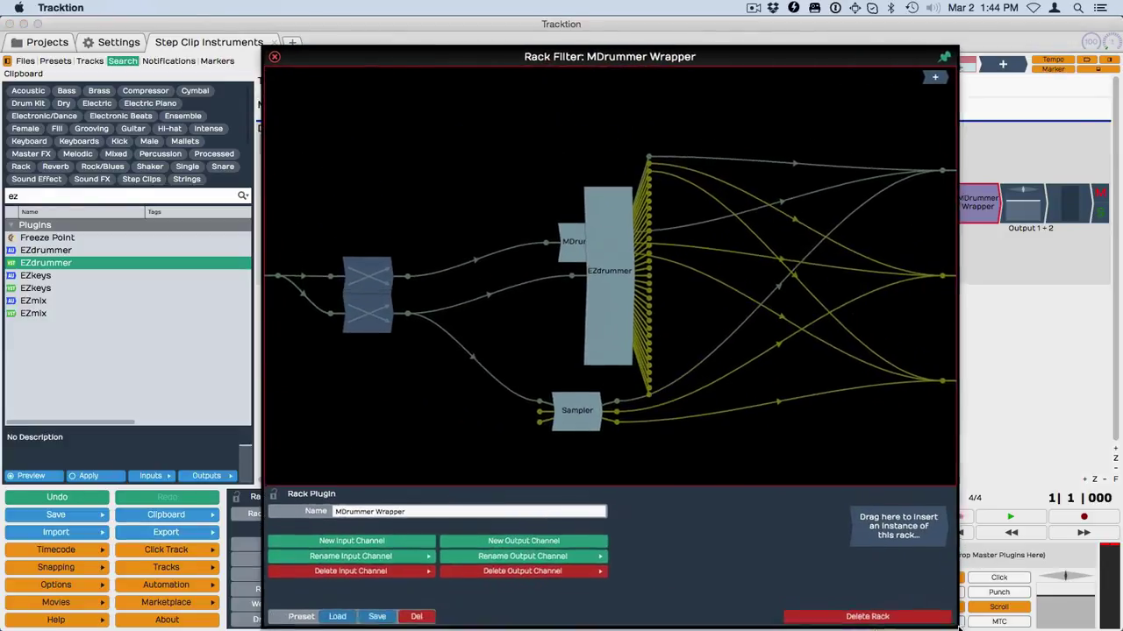
drag(619, 328, 516, 212)
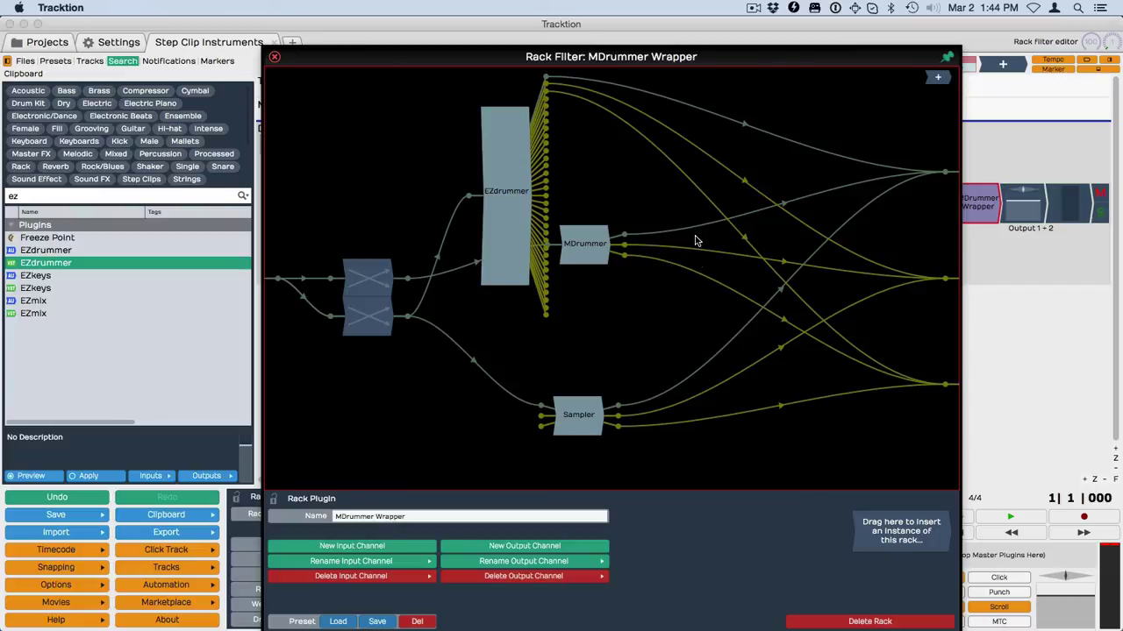
Close the rack editor and play the Drums step pattern briefly, then stop.
click(275, 57)
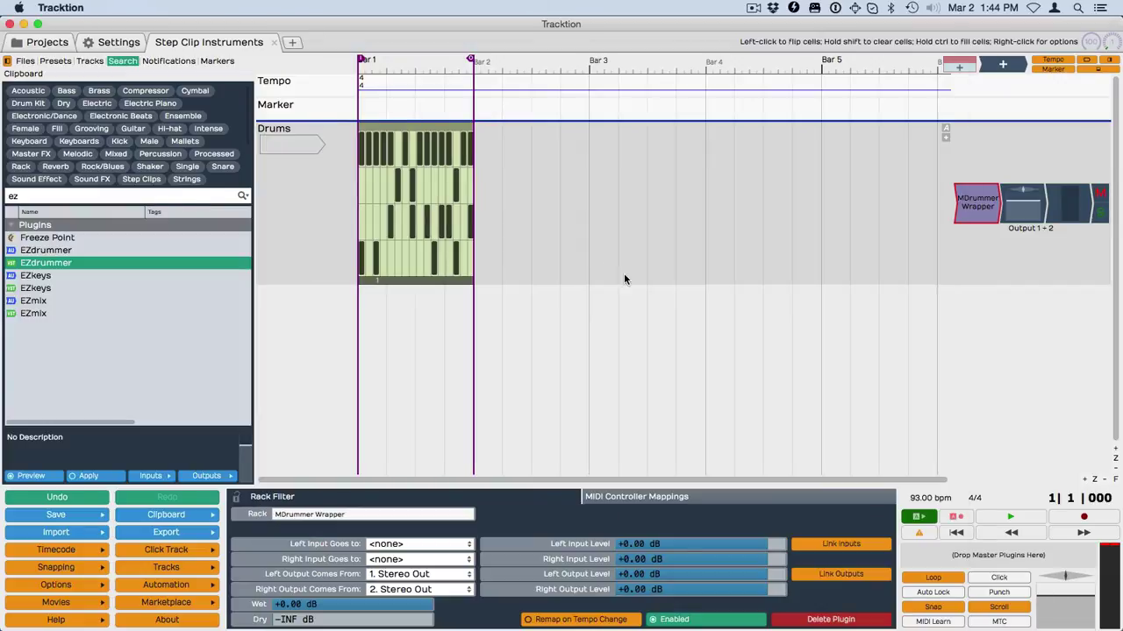
key(space)
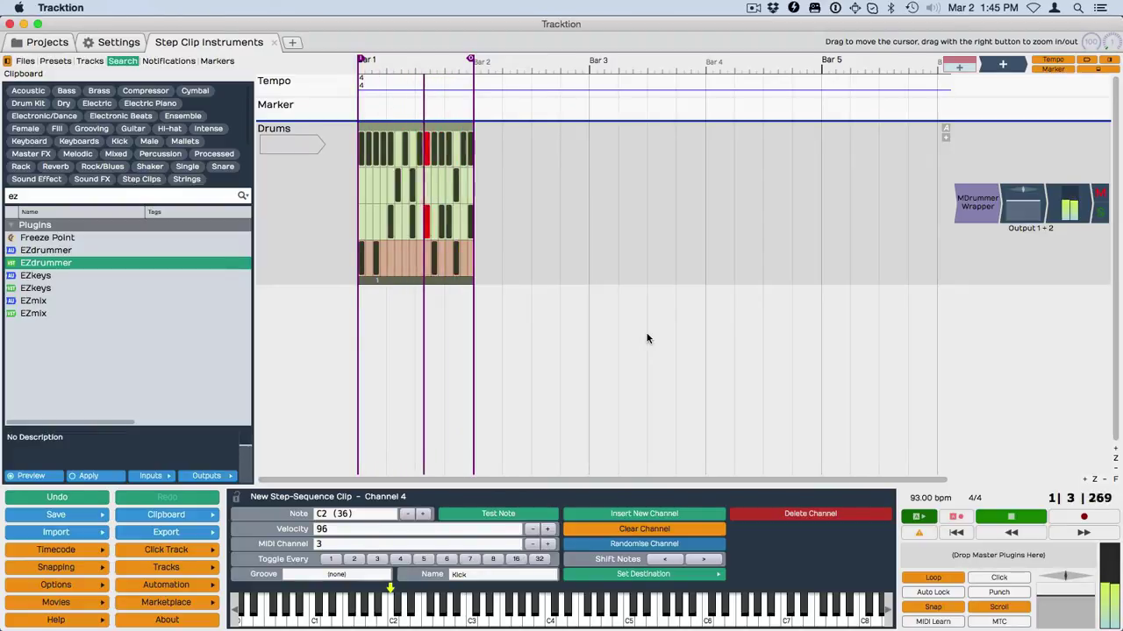
key(space)
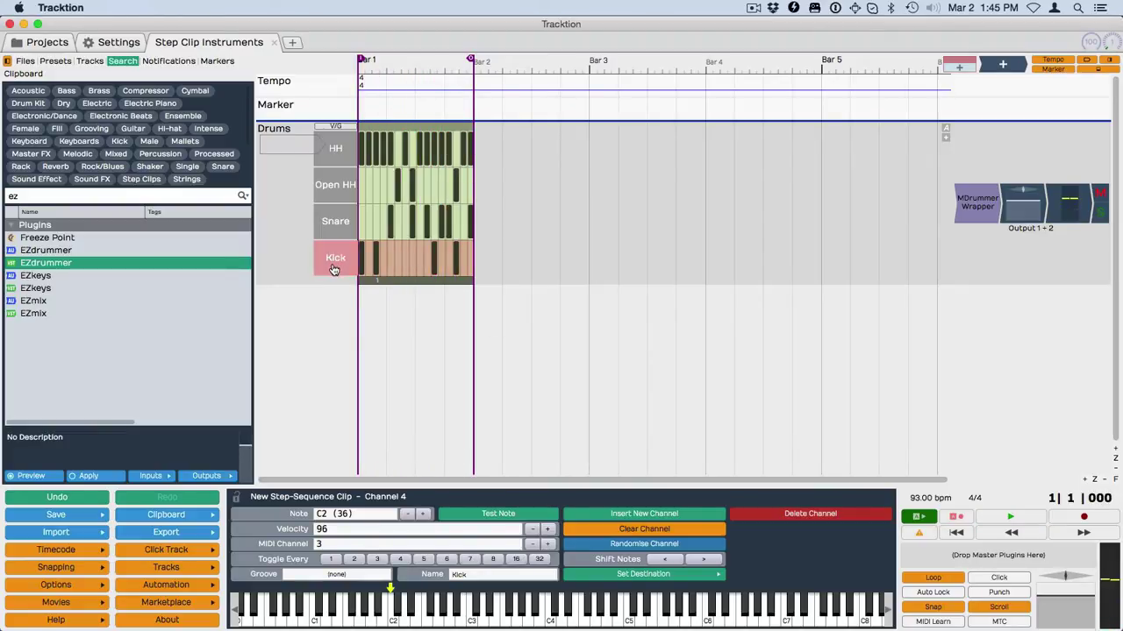
Audition the C2 Kick note a few times to hear EZdrummer, then resume playback.
click(392, 617)
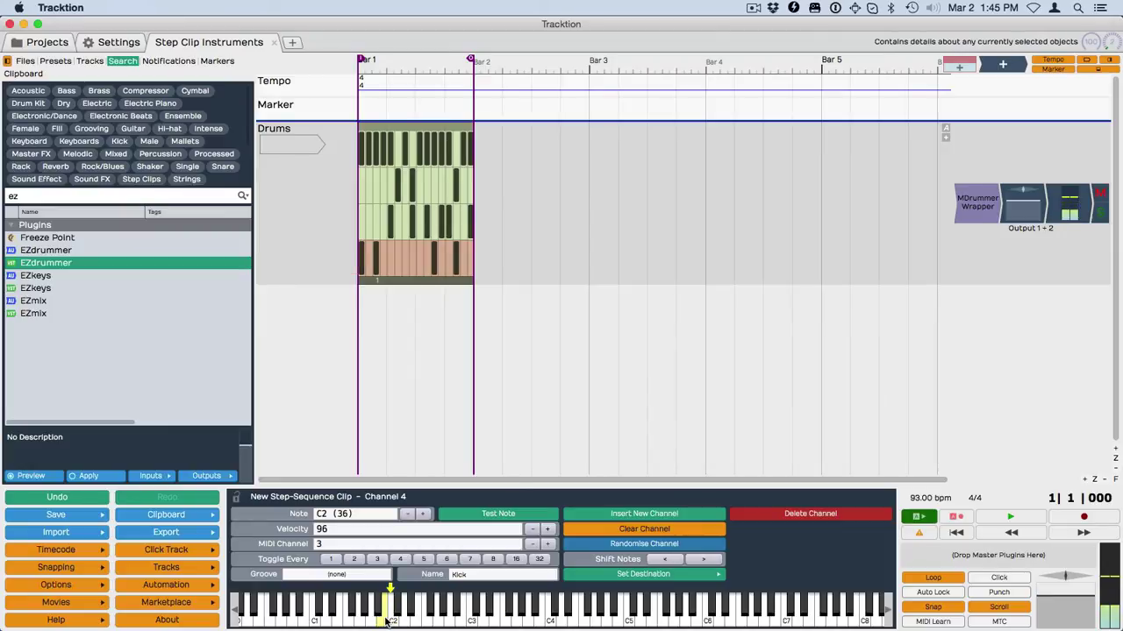
click(392, 617)
click(393, 618)
click(394, 621)
key(space)
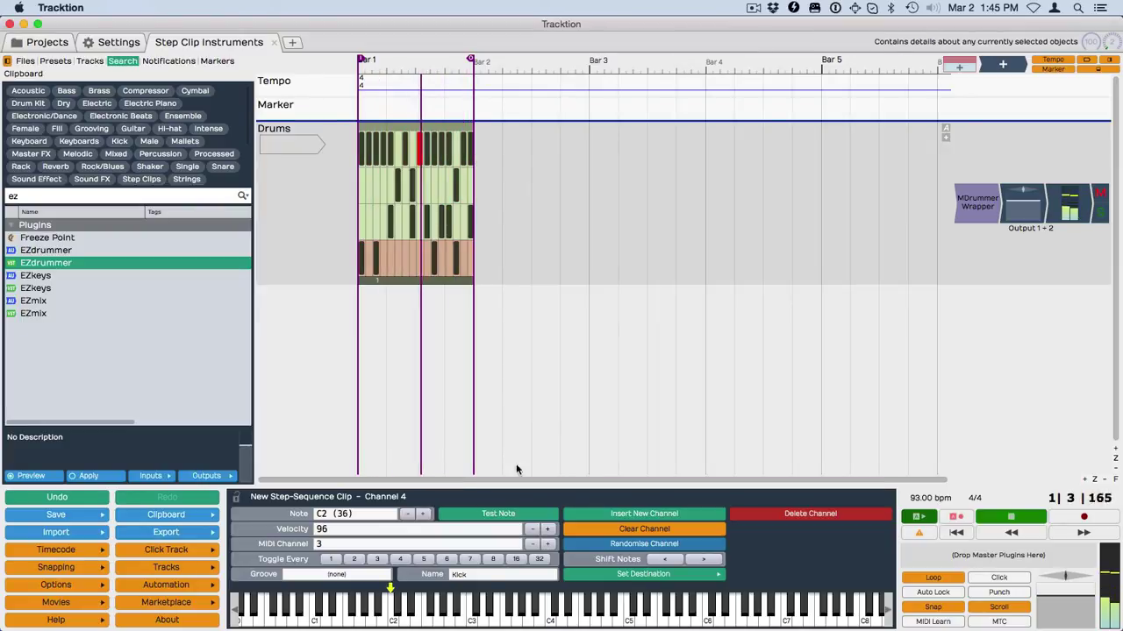
Open the MDrummer Wrapper rack editor with playback stopped, positioned slightly higher on screen.
click(978, 203)
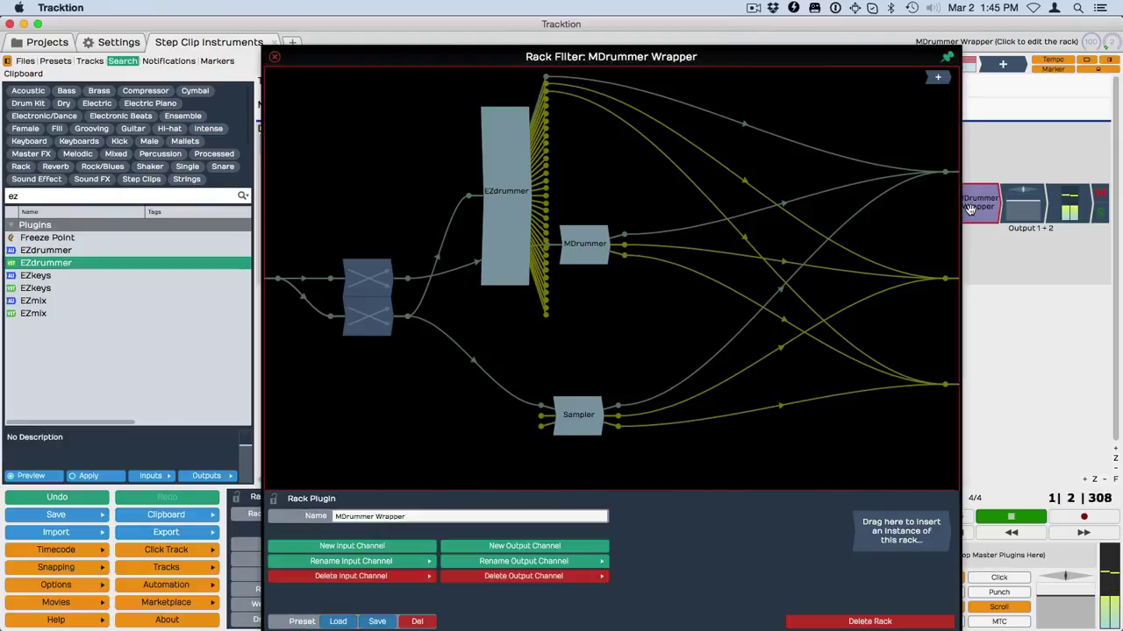
key(space)
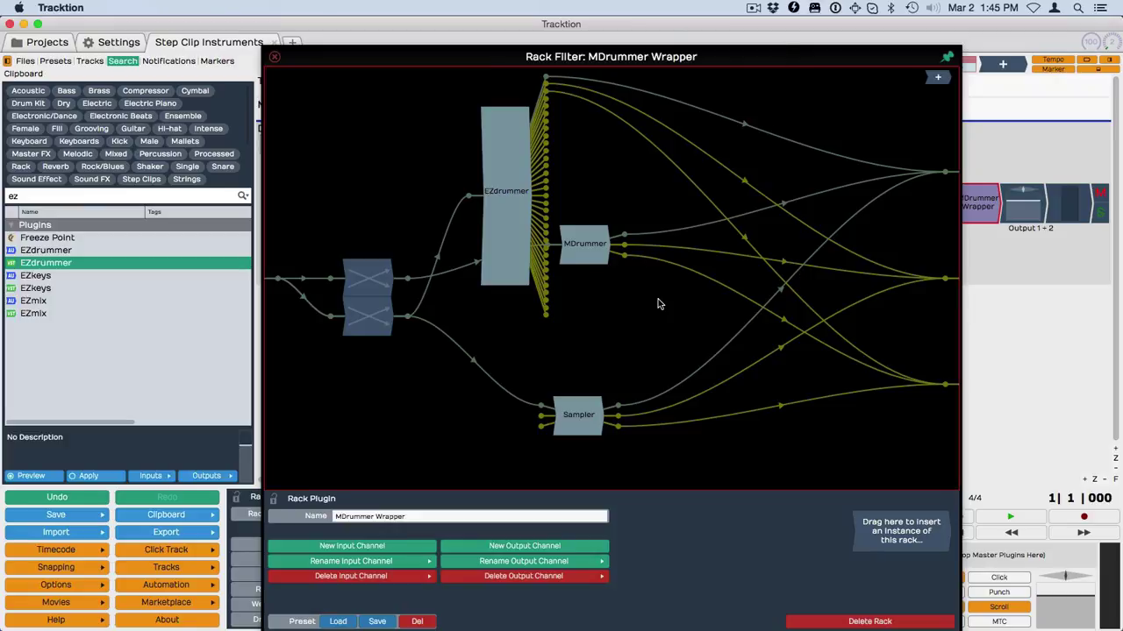
click(956, 628)
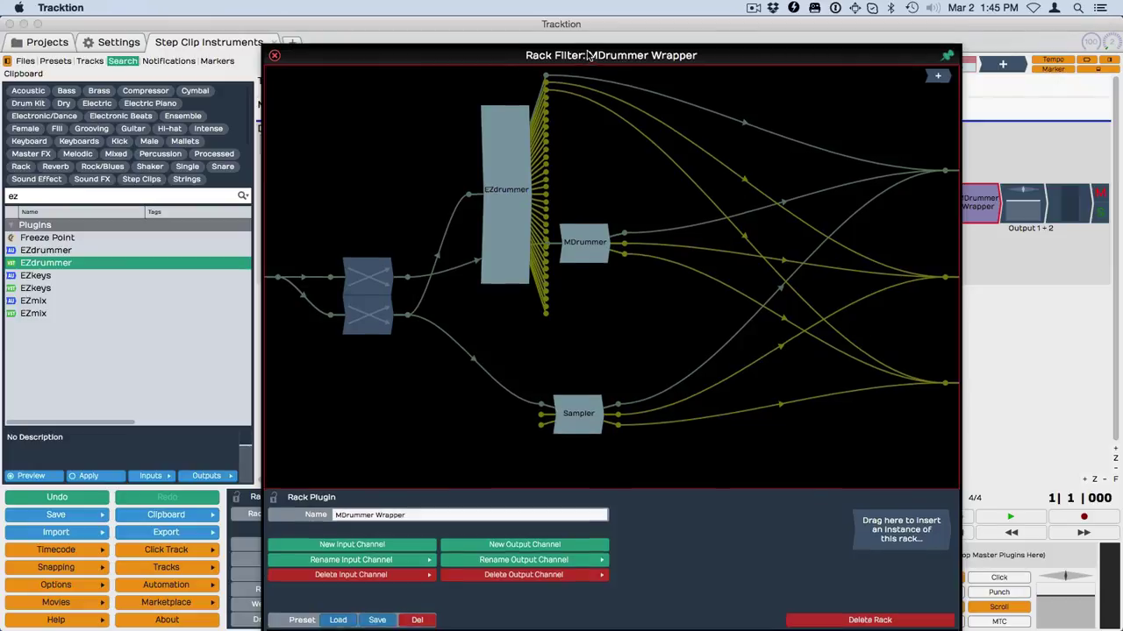
drag(590, 57, 586, 40)
Check EZdrummer, MDrummer settings and the Sampler's clap sample, then close the rack.
double_click(491, 255)
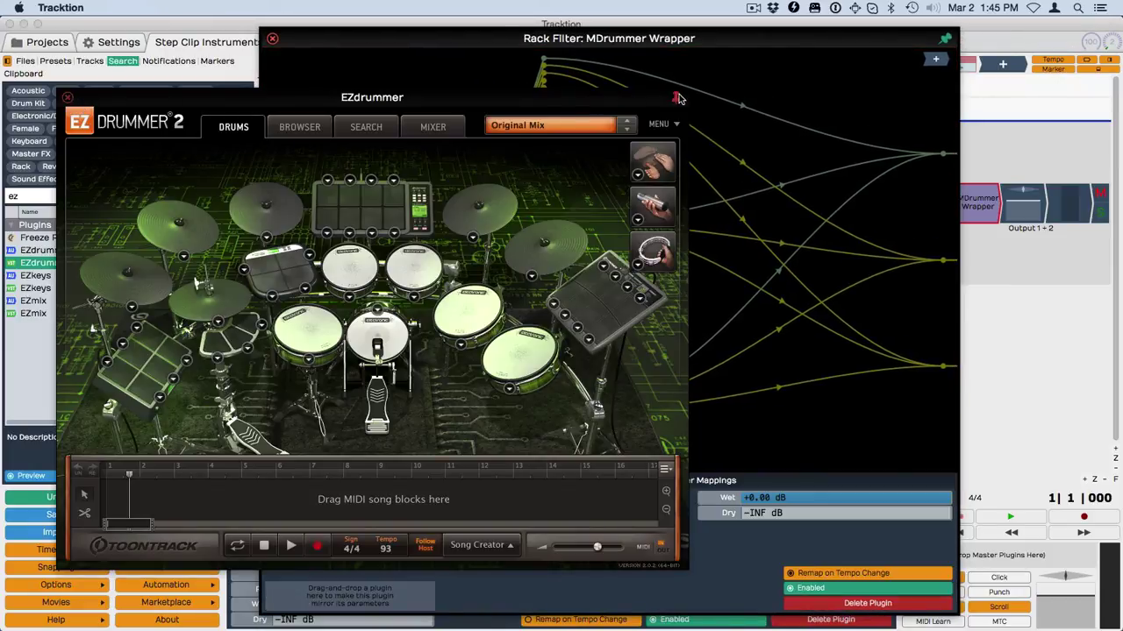
click(67, 97)
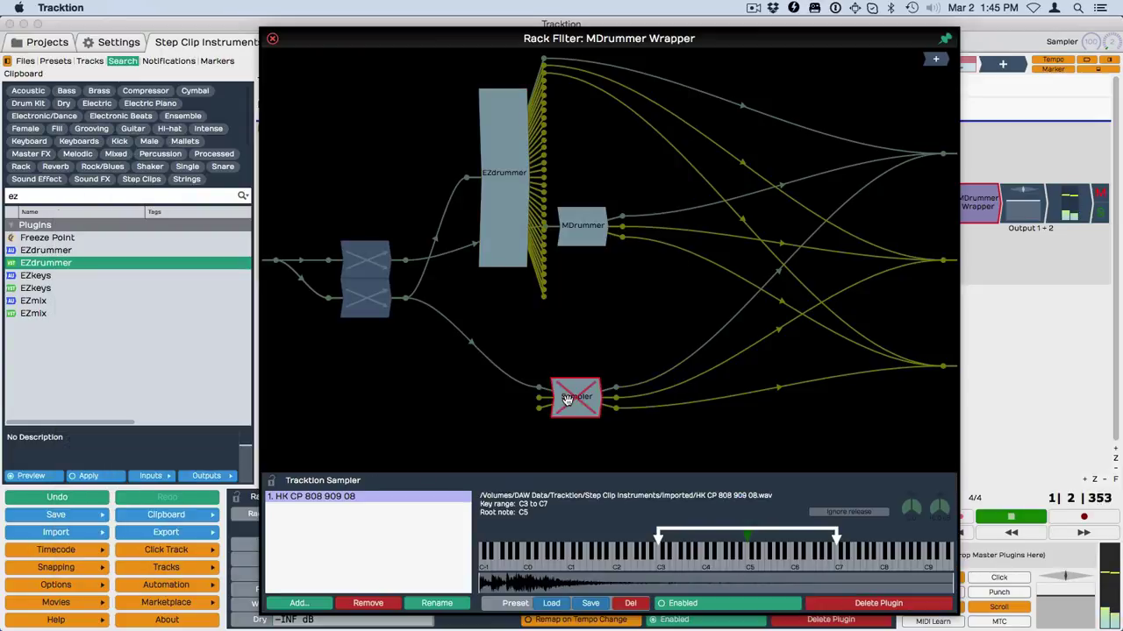
click(579, 228)
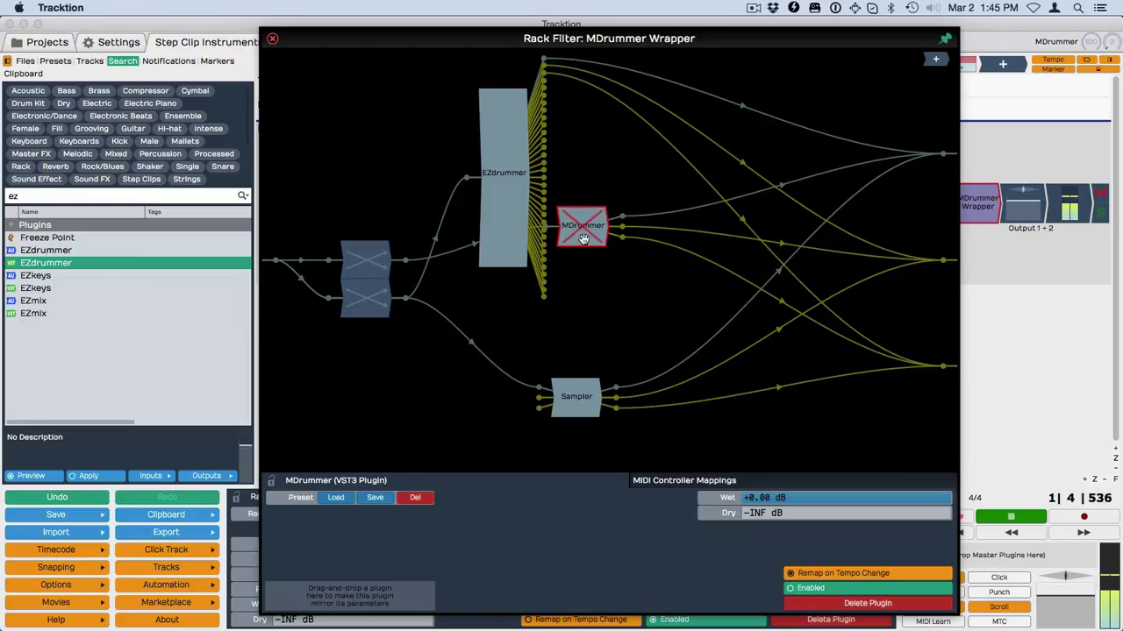
click(578, 396)
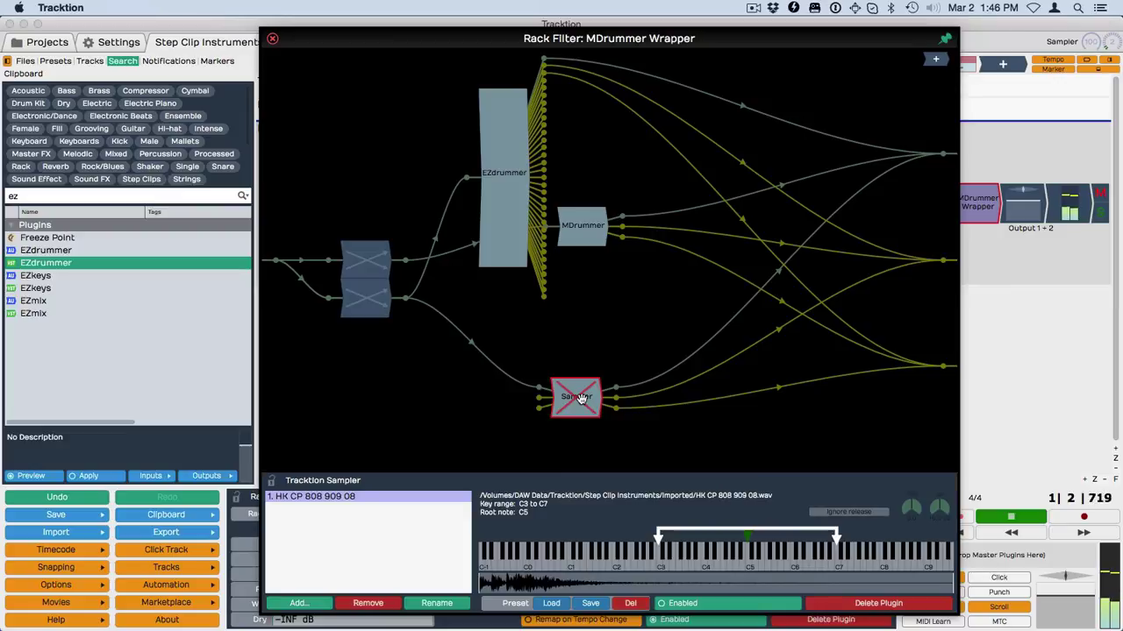
click(273, 40)
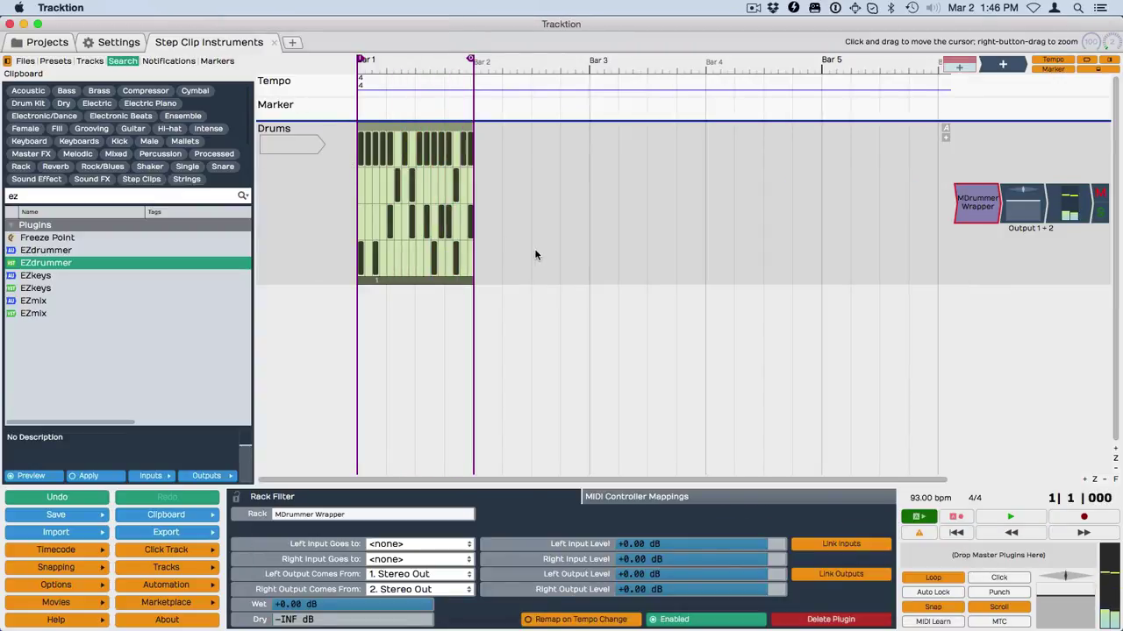